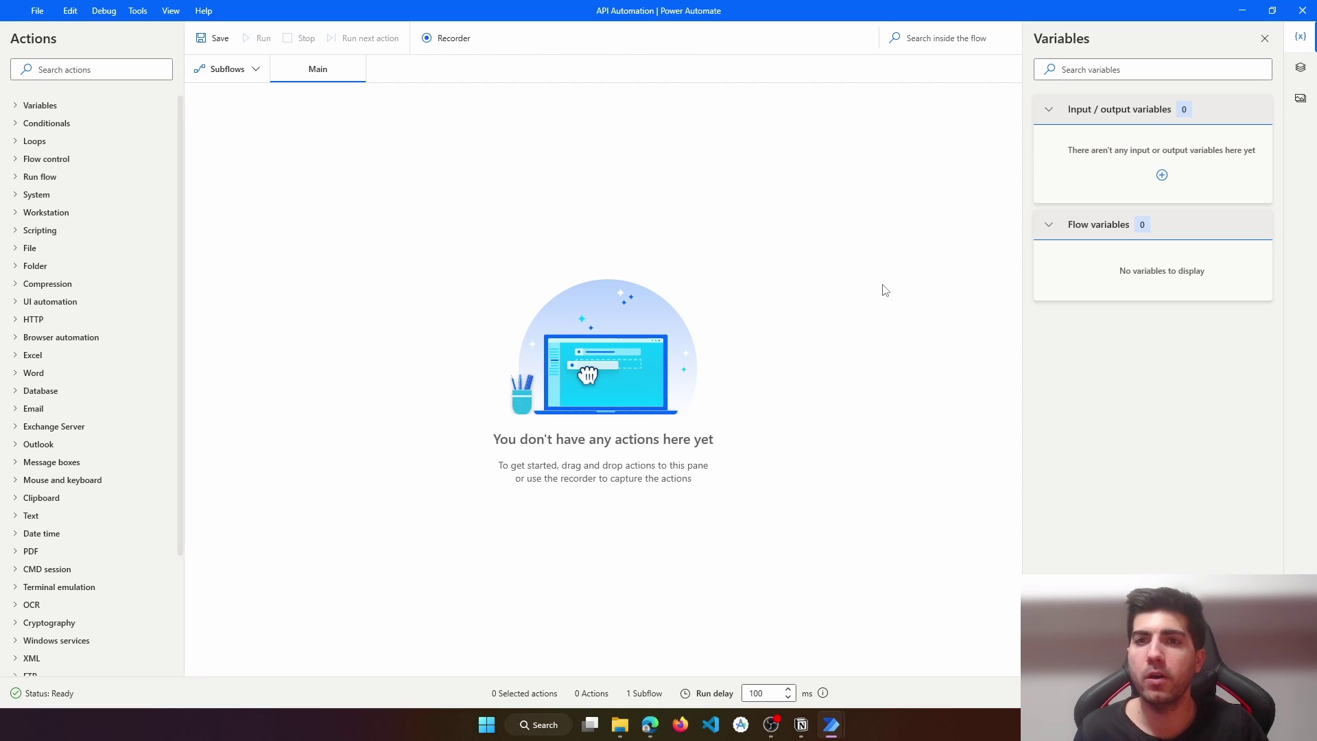
Minimize Power Automate and scroll JSONPlaceholder's homepage to its six listed resources
{"action": "left_click", "coordinate": [1241, 10]}
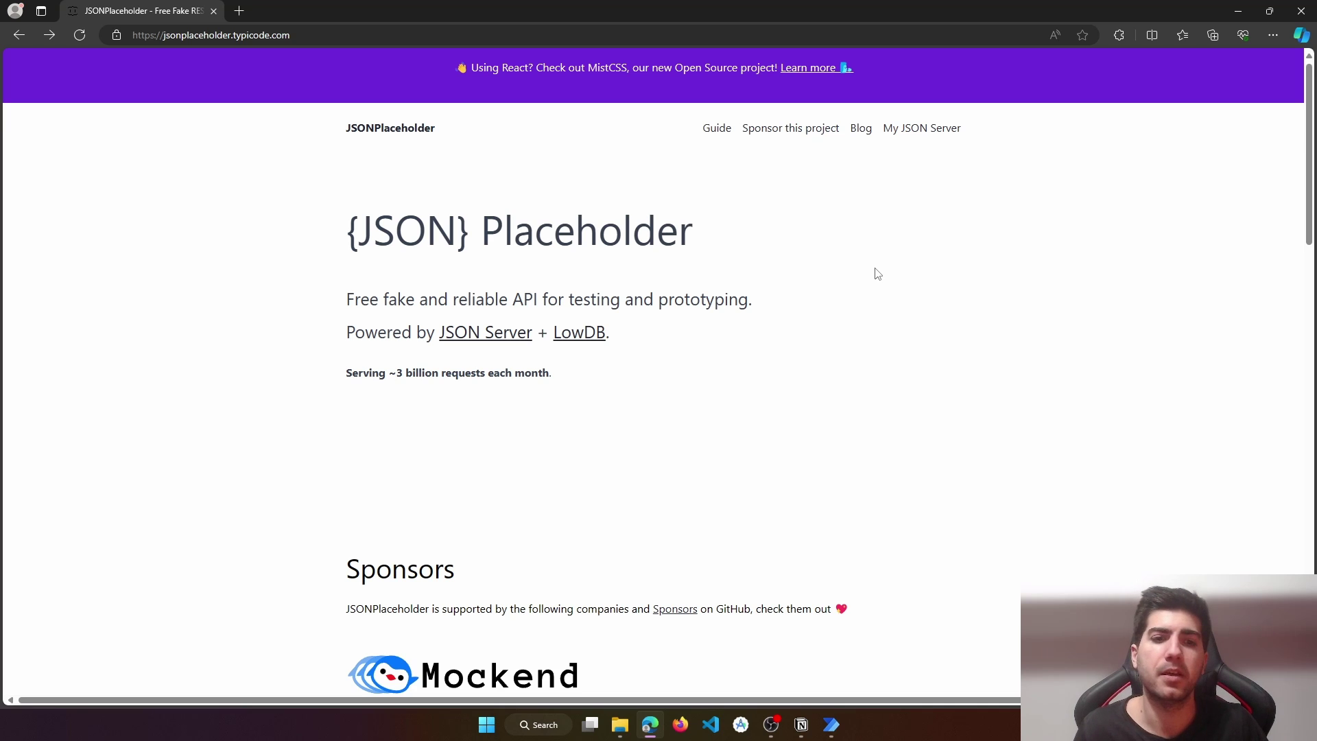
{"action": "scroll", "coordinate": [377, 382], "scroll_direction": "down", "scroll_amount": 12}
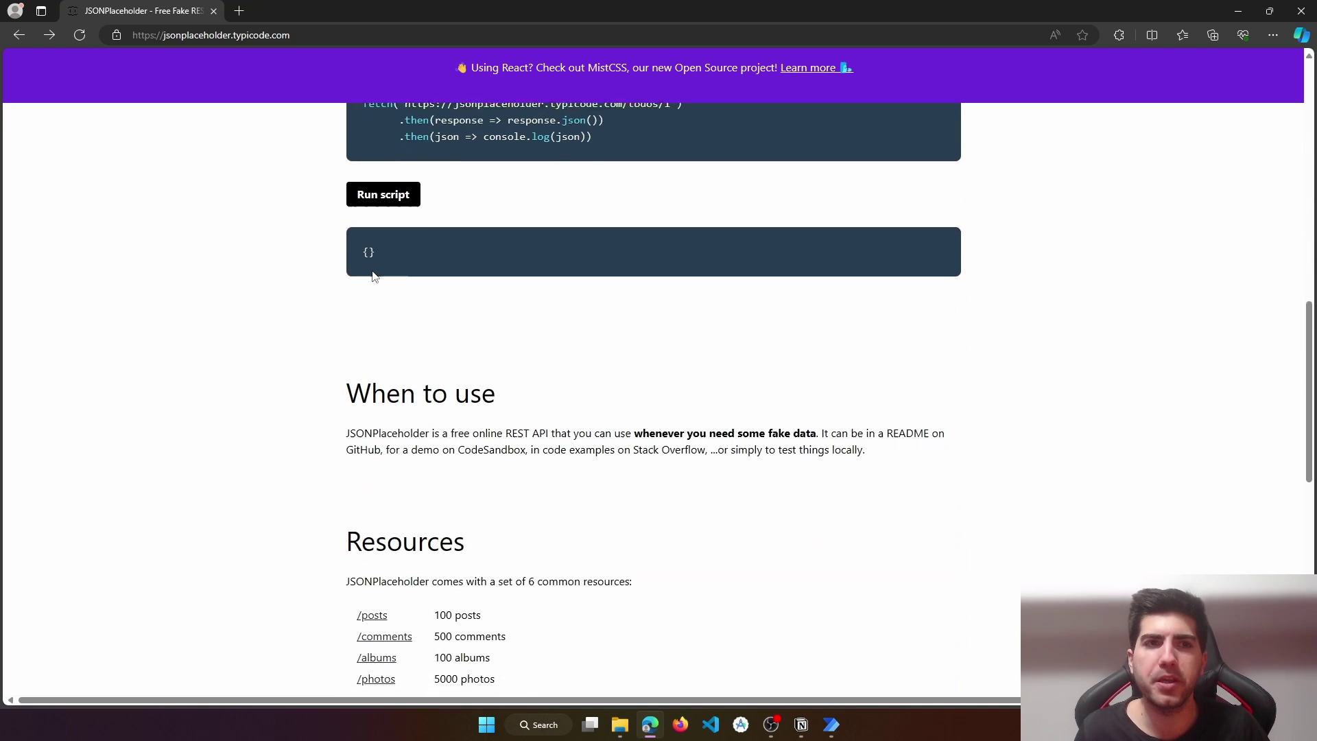
{"action": "left_click", "coordinate": [243, 38]}
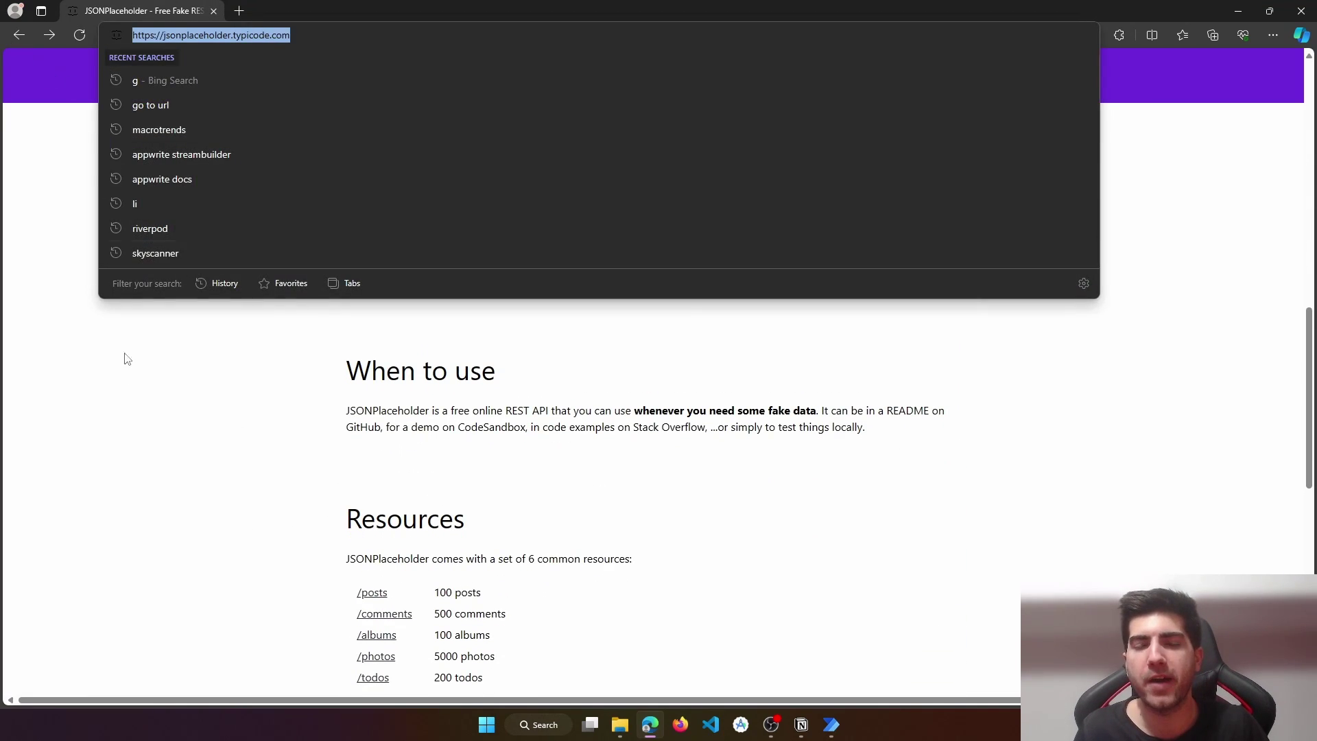
{"action": "left_click", "coordinate": [164, 472]}
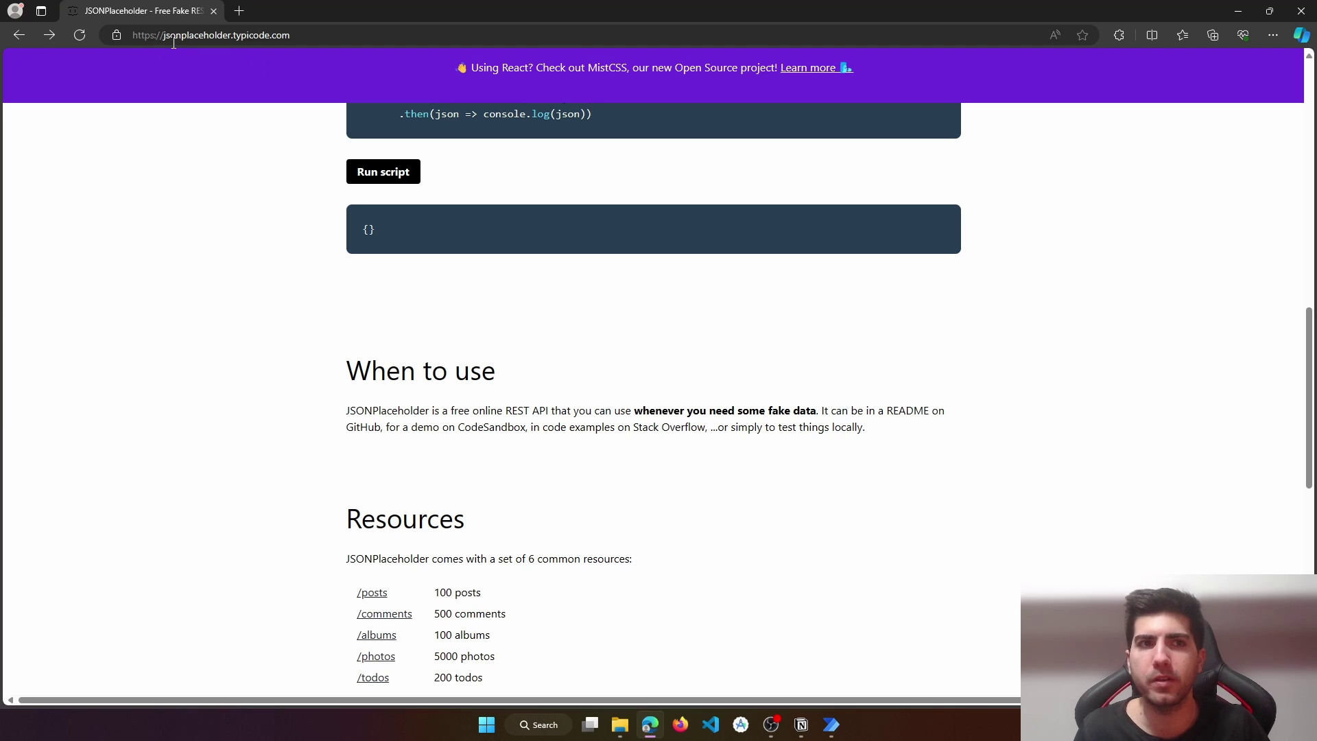
{"action": "scroll", "coordinate": [221, 500], "scroll_direction": "down", "scroll_amount": 4}
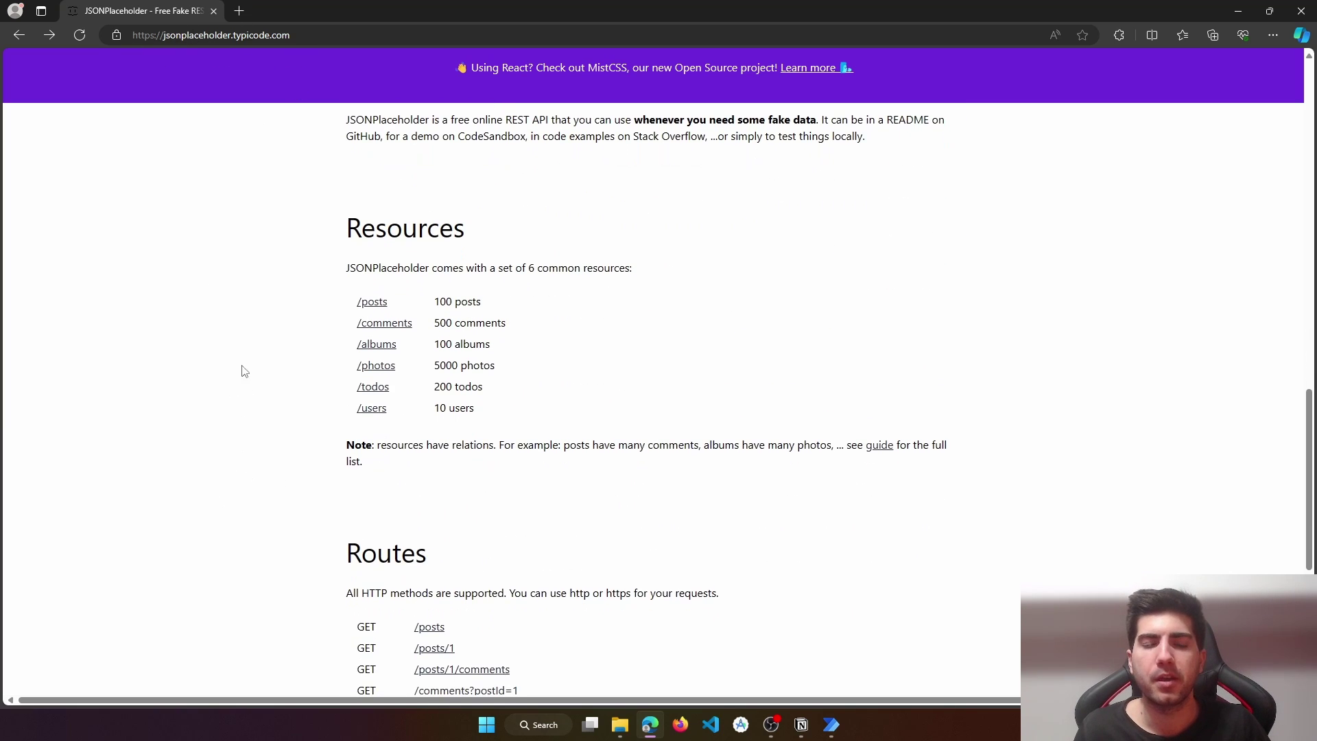
{"action": "left_click_drag", "start_coordinate": [345, 249], "coordinate": [544, 405]}
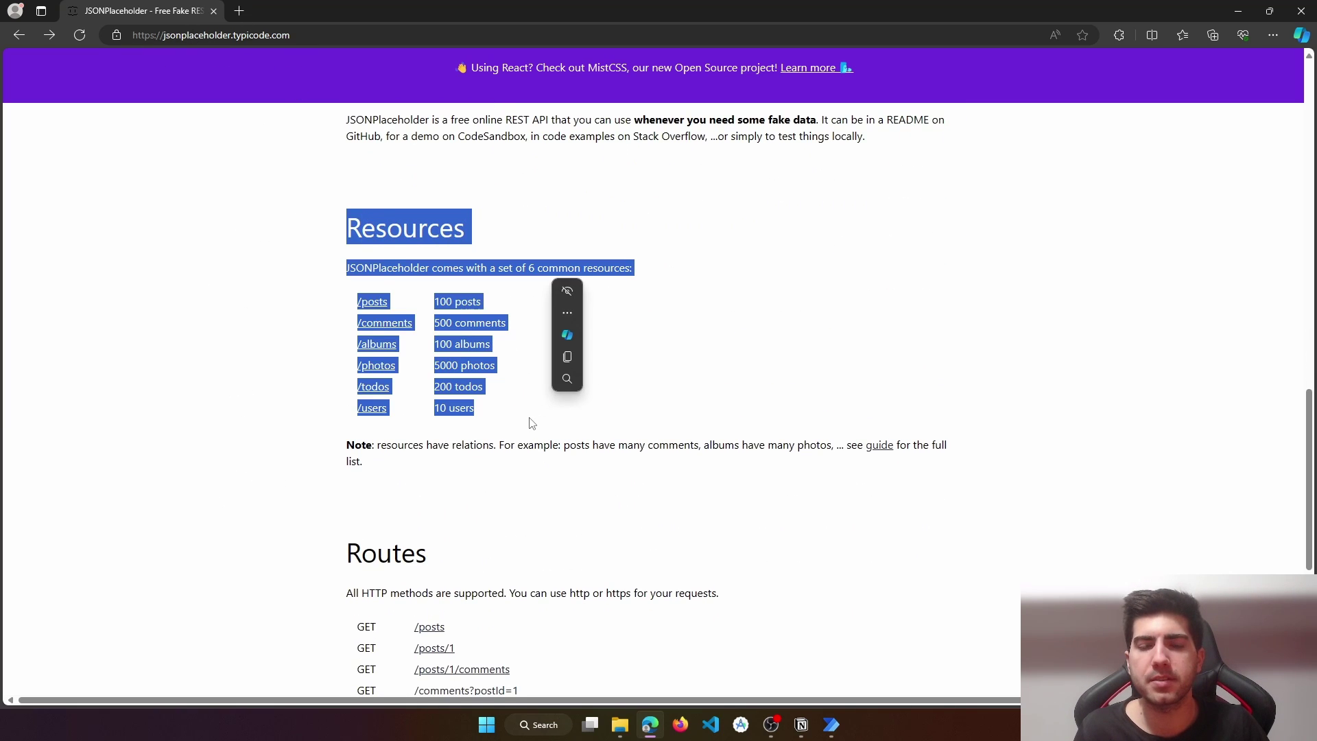
{"action": "left_click", "coordinate": [532, 422]}
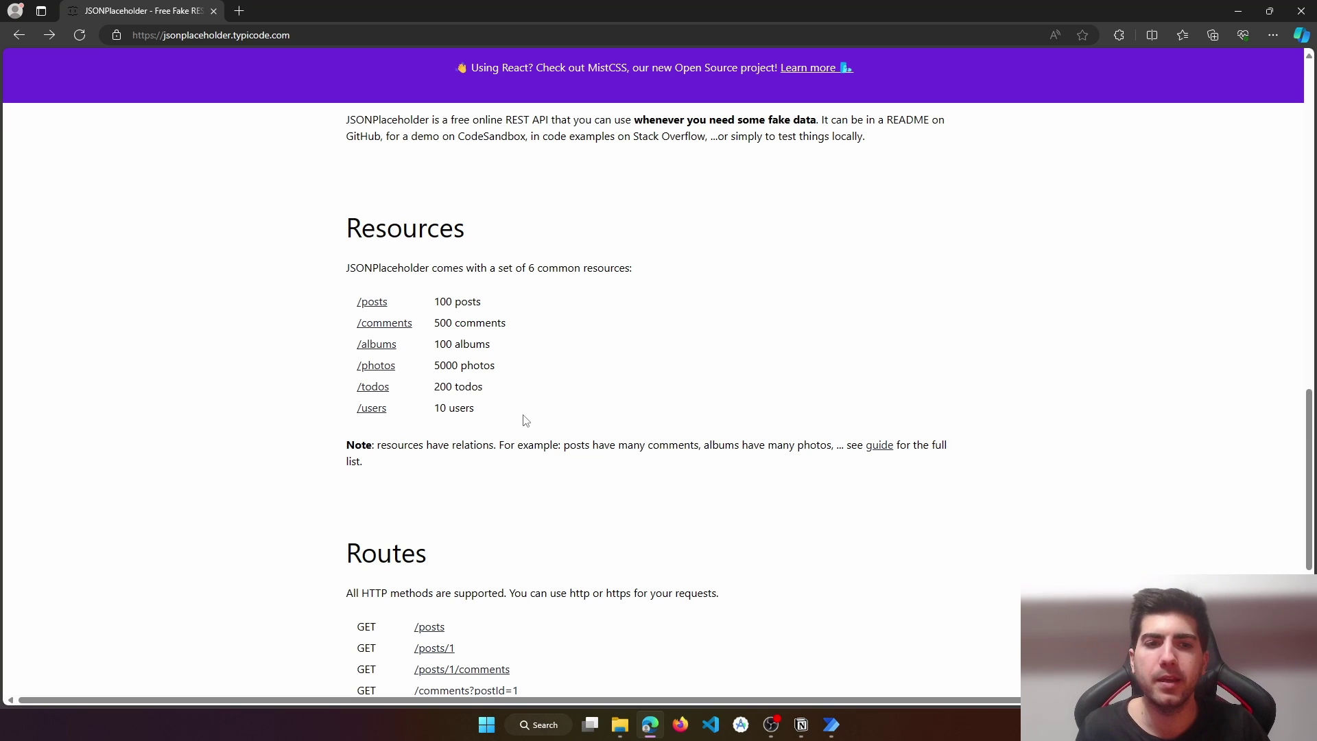
Highlight the GET /posts, GET /posts/1, GET /posts/1/comments and POST /posts routes
{"action": "scroll", "coordinate": [527, 420], "scroll_direction": "down", "scroll_amount": 3}
{"action": "left_click_drag", "start_coordinate": [358, 374], "coordinate": [487, 369]}
{"action": "left_click_drag", "start_coordinate": [354, 442], "coordinate": [450, 439]}
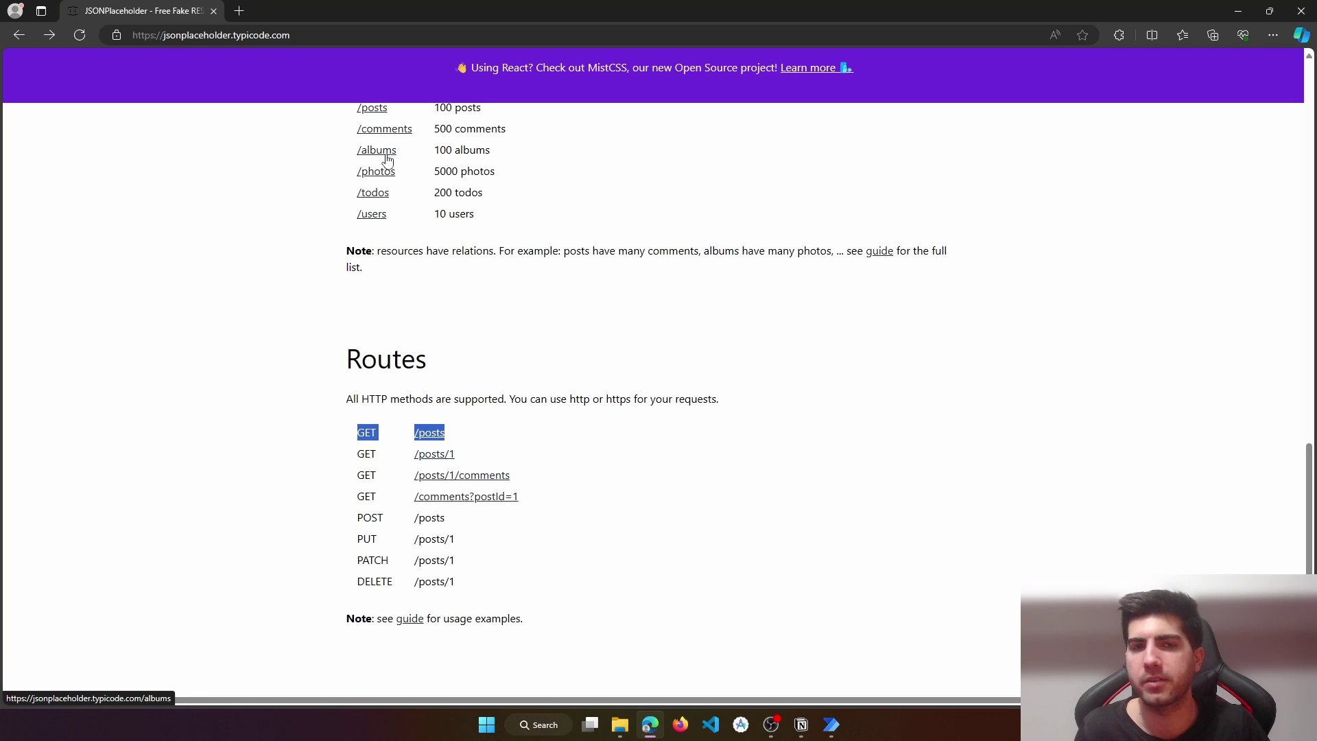
{"action": "left_click_drag", "start_coordinate": [364, 454], "coordinate": [466, 460]}
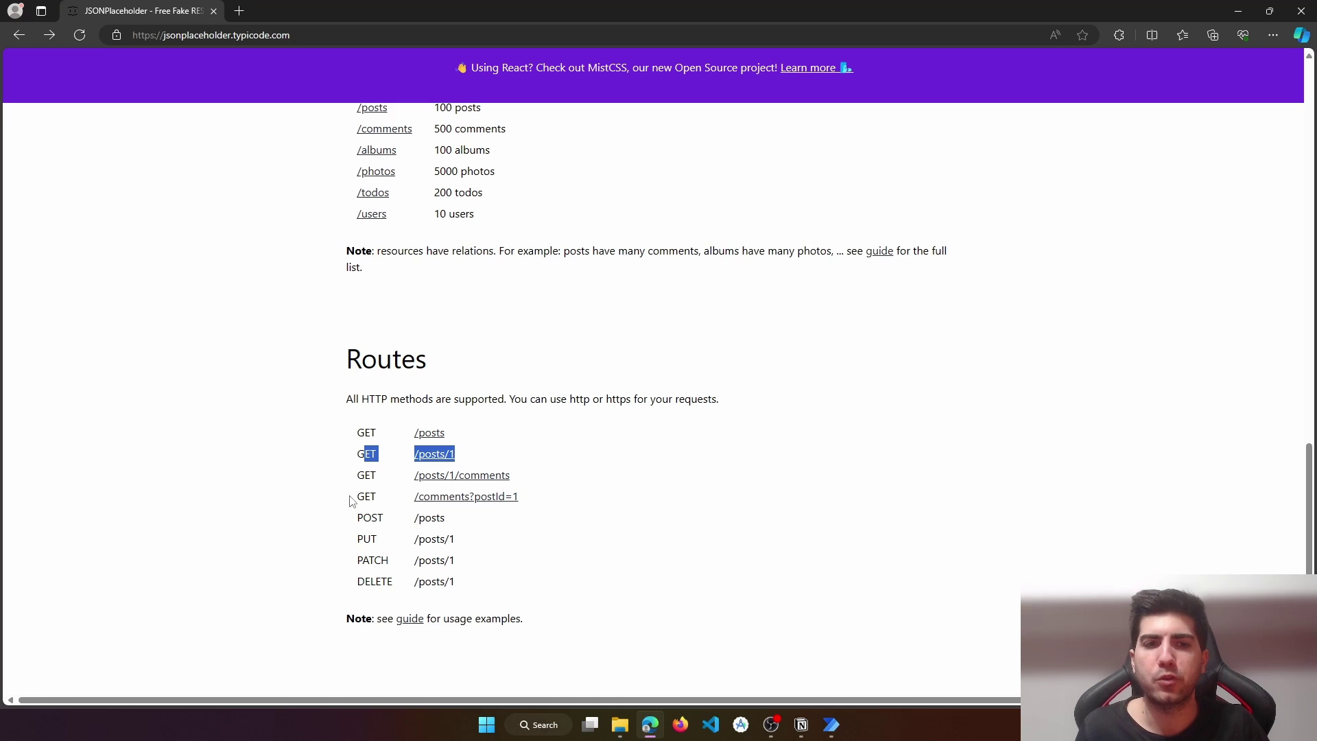
{"action": "left_click_drag", "start_coordinate": [356, 475], "coordinate": [501, 476]}
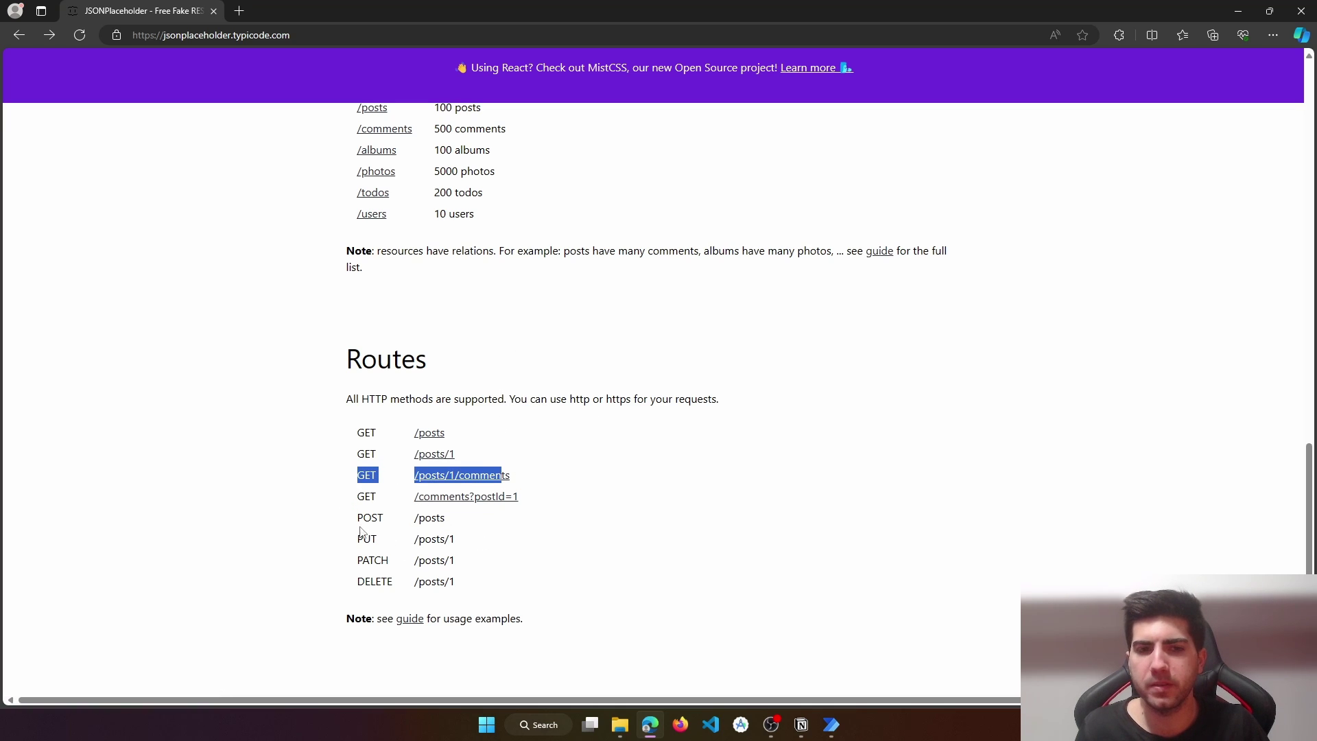
{"action": "left_click_drag", "start_coordinate": [357, 521], "coordinate": [461, 523]}
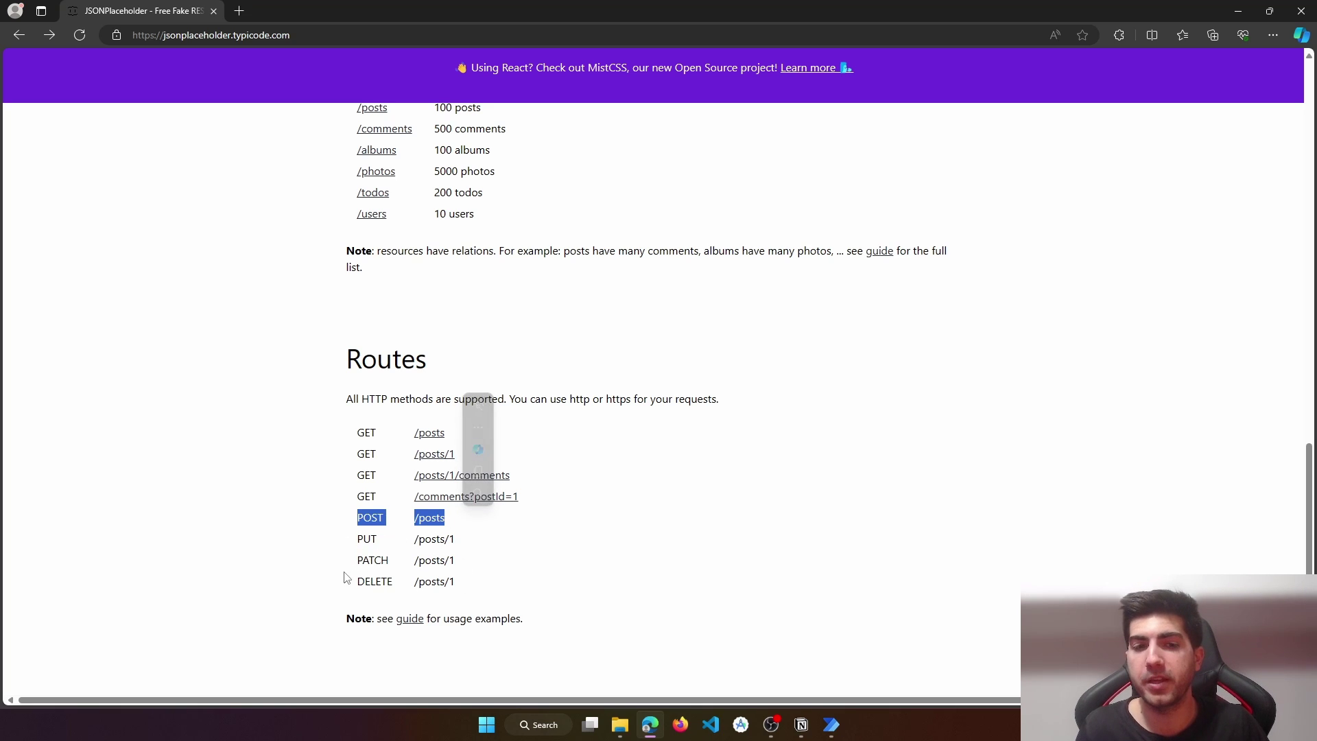
{"action": "left_click_drag", "start_coordinate": [356, 432], "coordinate": [483, 437]}
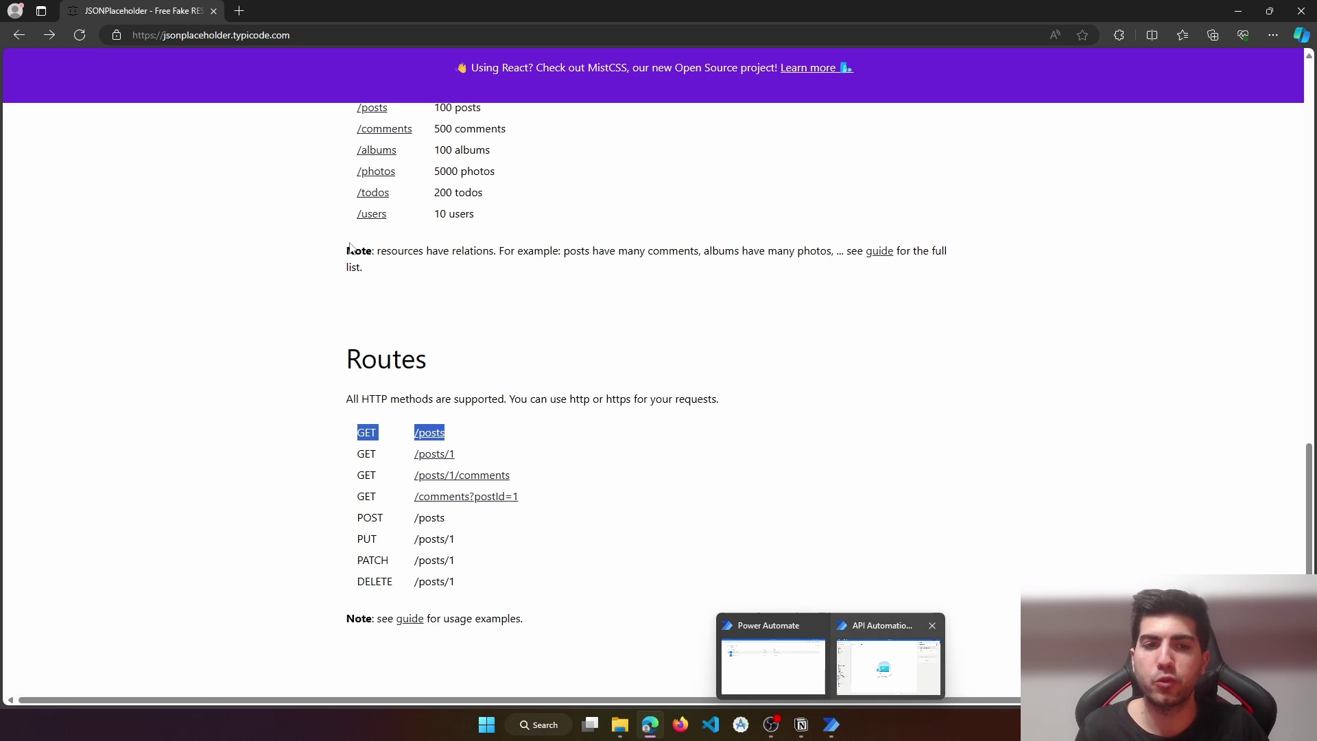
Search actions for 'web servic' and drag Invoke web service into the Main flow as step 1
{"action": "mouse_move", "coordinate": [830, 724]}
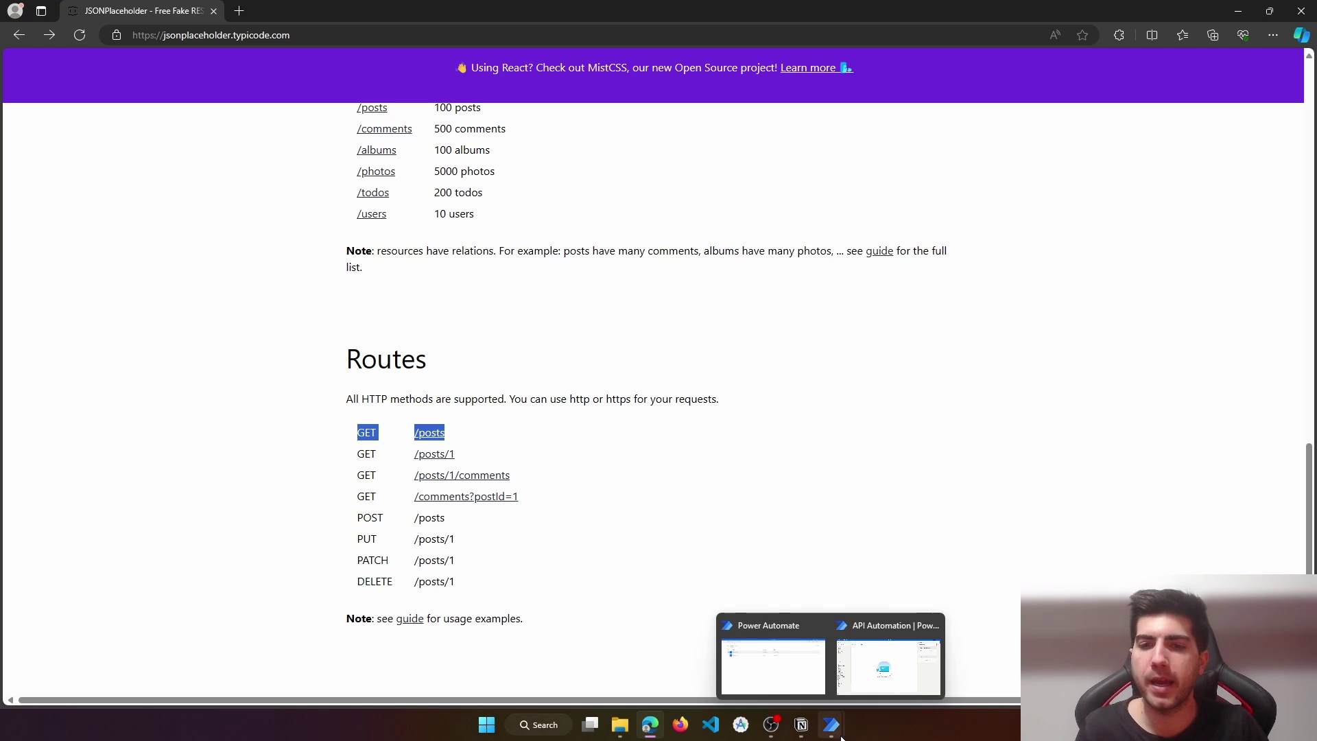
{"action": "left_click", "coordinate": [885, 664]}
{"action": "left_click", "coordinate": [150, 70]}
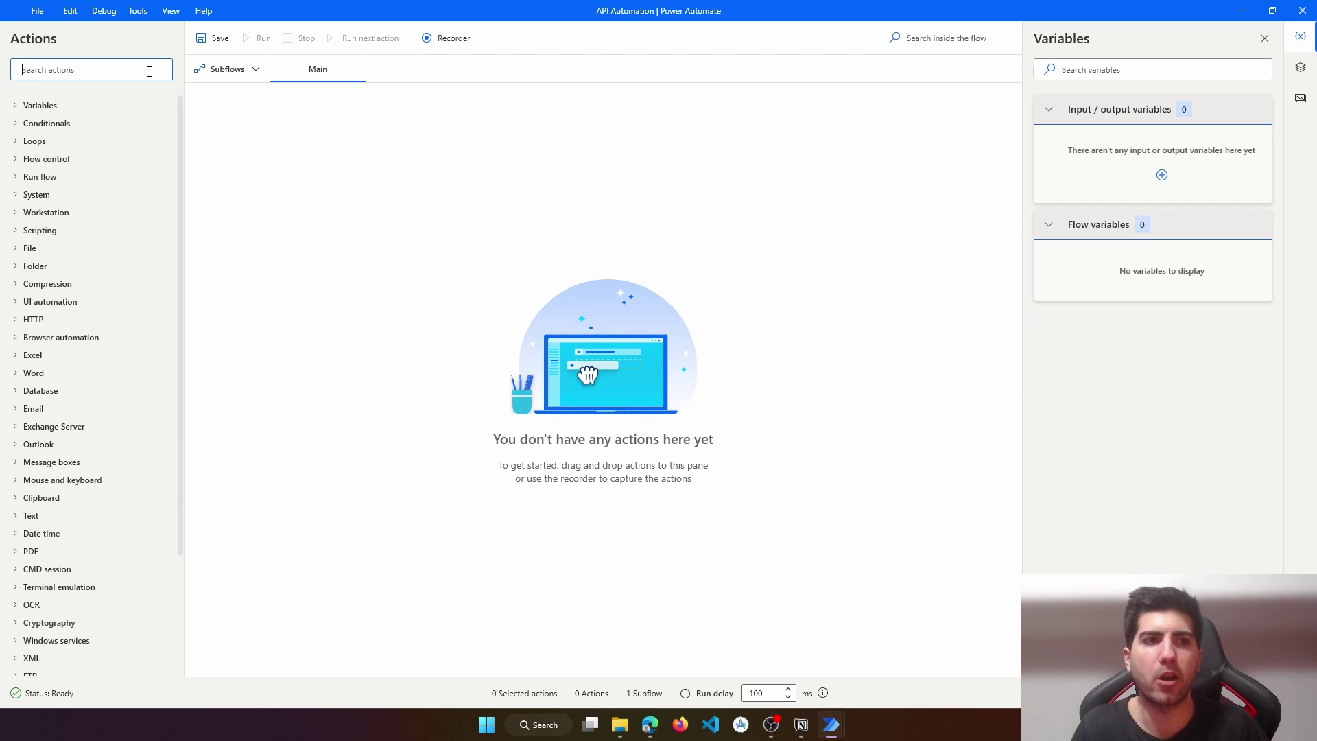
{"action": "type", "text": "web service"}
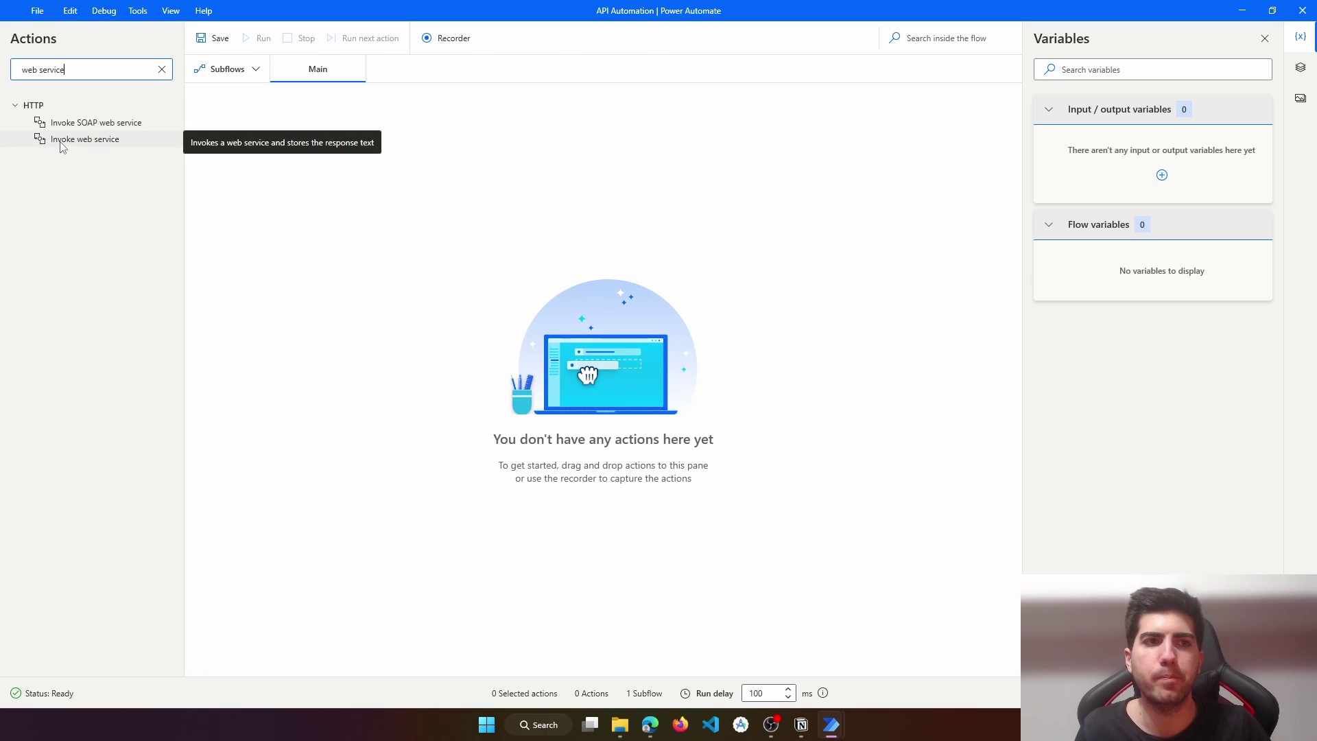
{"action": "left_click_drag", "start_coordinate": [67, 148], "coordinate": [488, 165]}
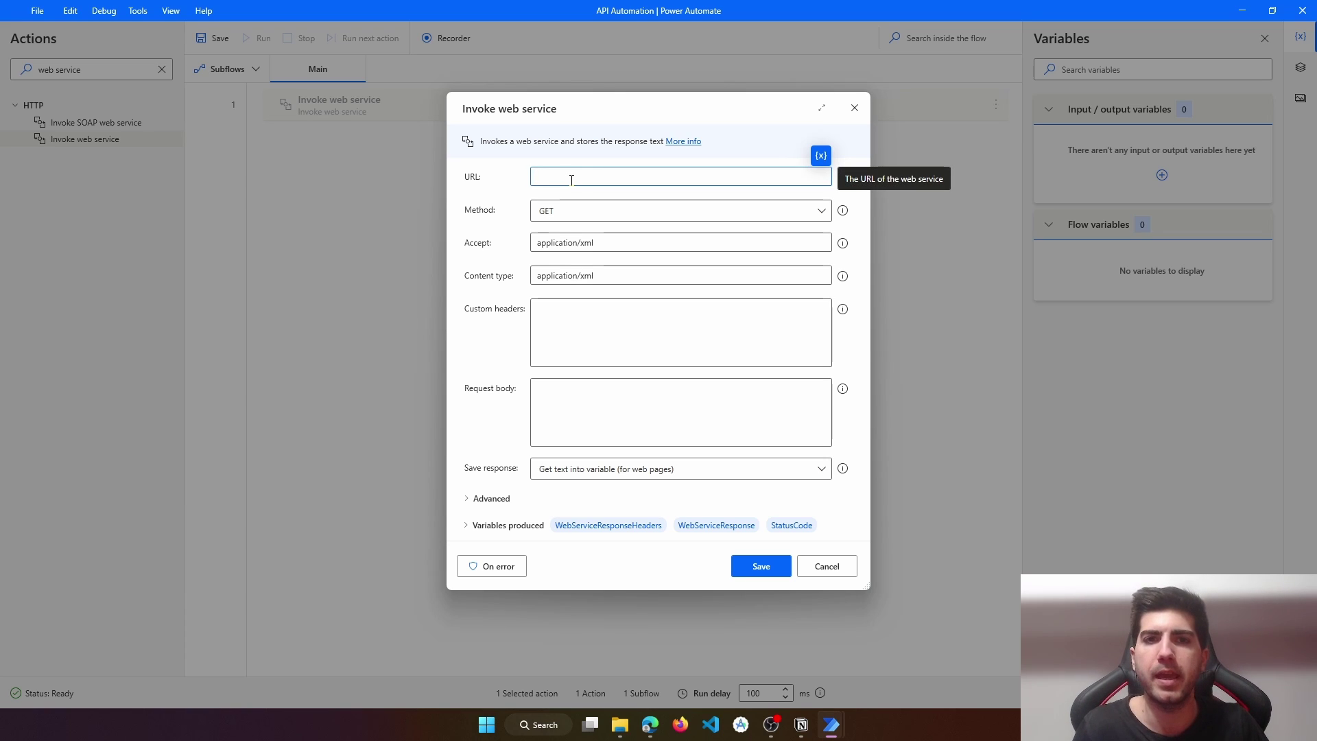
{"action": "key", "text": "alt+Tab"}
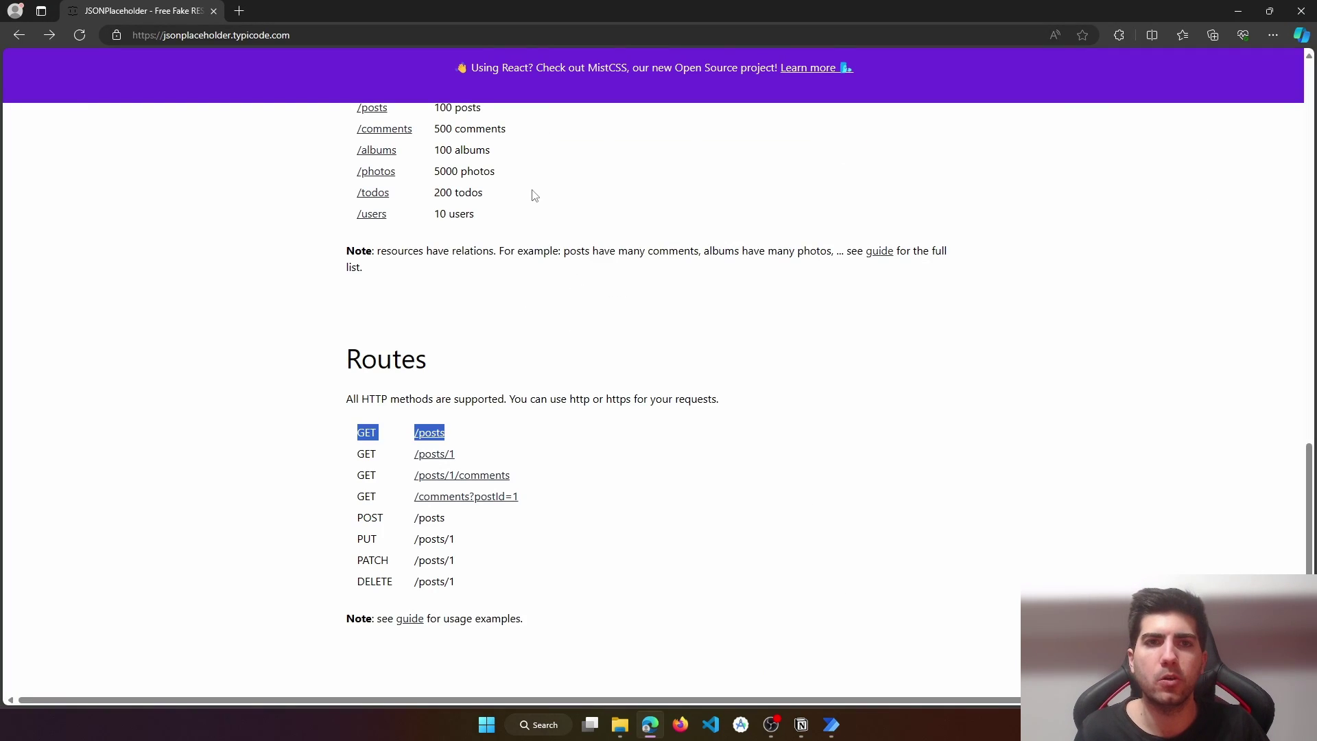
{"action": "left_click", "coordinate": [335, 40]}
{"action": "key", "text": "ctrl+c"}
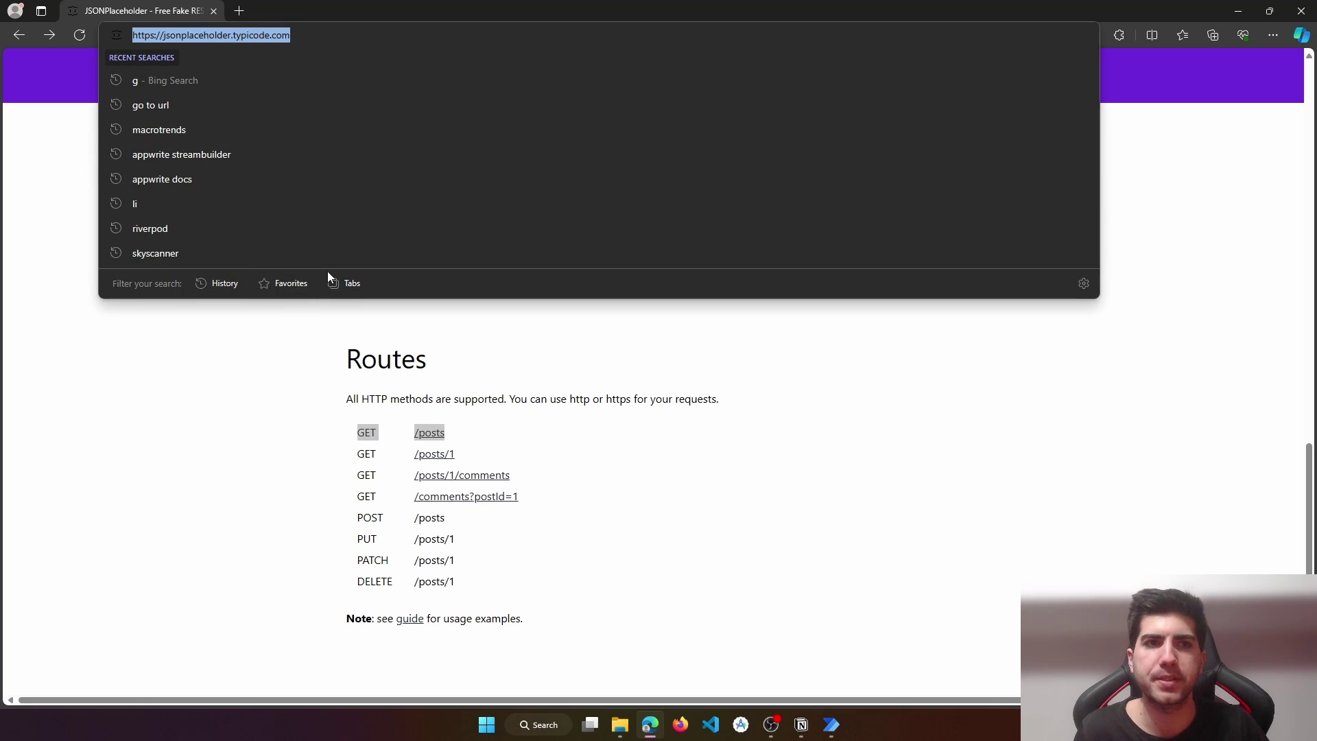
{"action": "key", "text": "alt+Tab"}
{"action": "key", "text": "ctrl+v"}
{"action": "key", "text": "alt+Tab"}
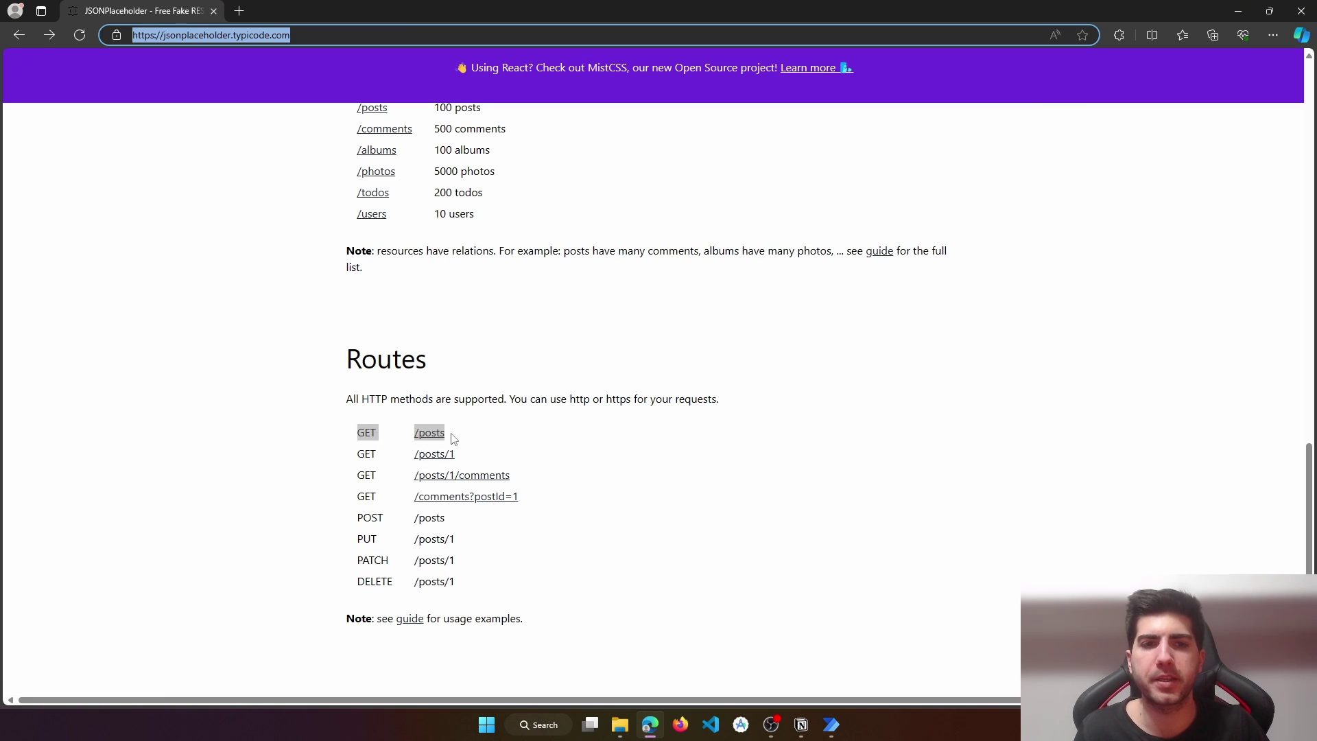
{"action": "key", "text": "alt+Tab"}
{"action": "key", "text": "ctrl+v"}
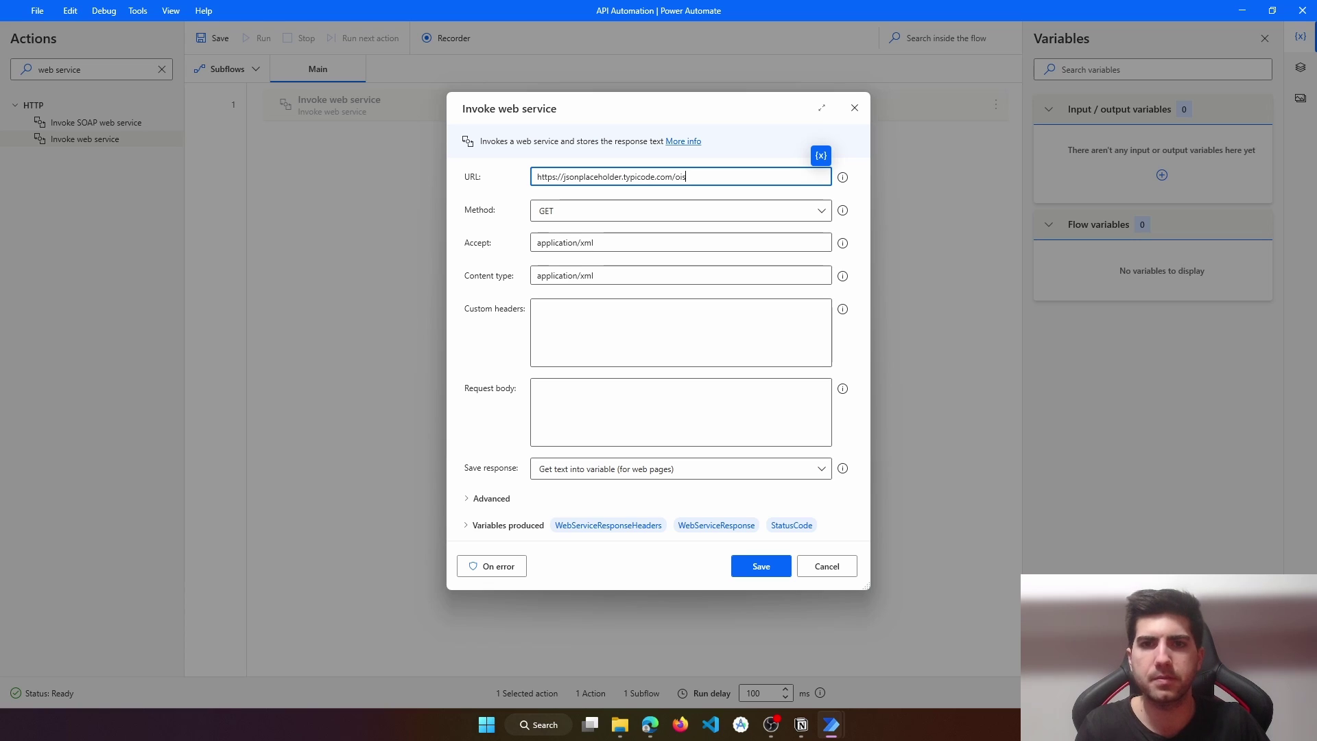
Complete the URL with 'posts' and preview the /posts JSON response in a new Edge tab
{"action": "type", "text": "posts"}
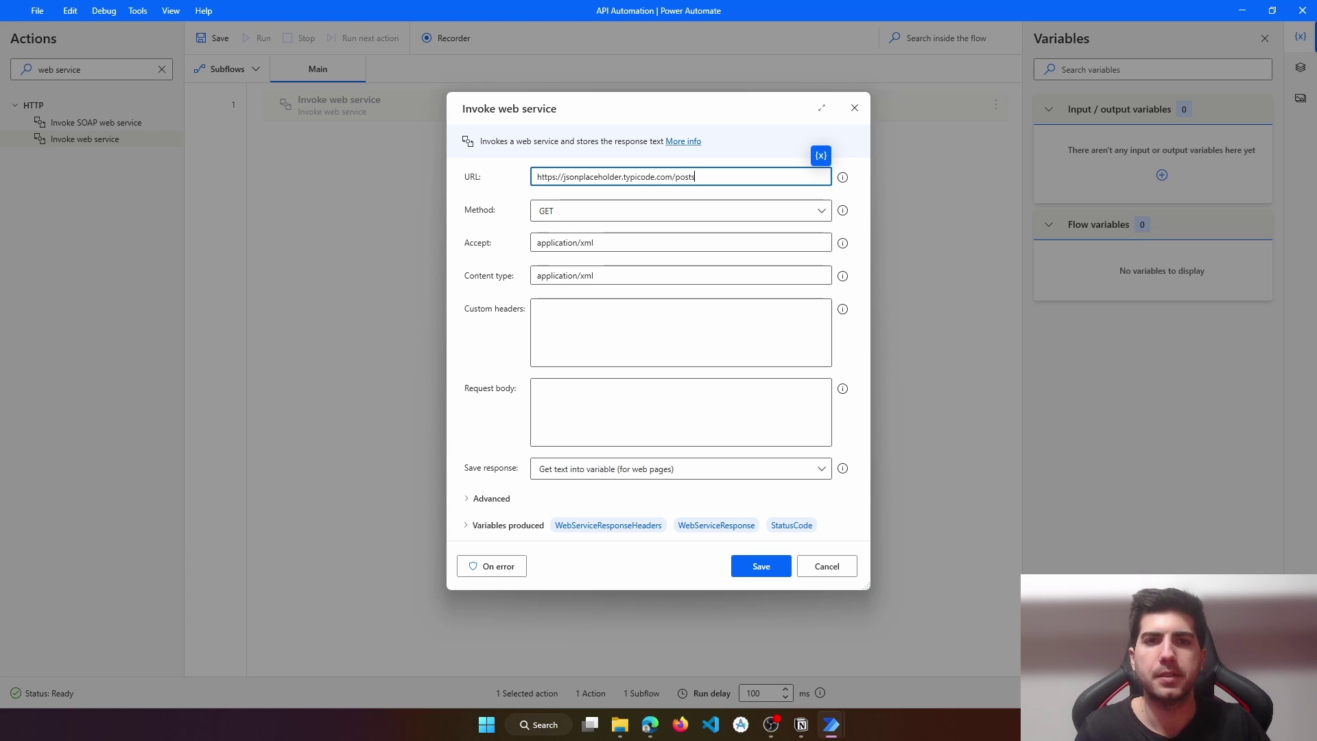
{"action": "key", "text": "alt+Tab"}
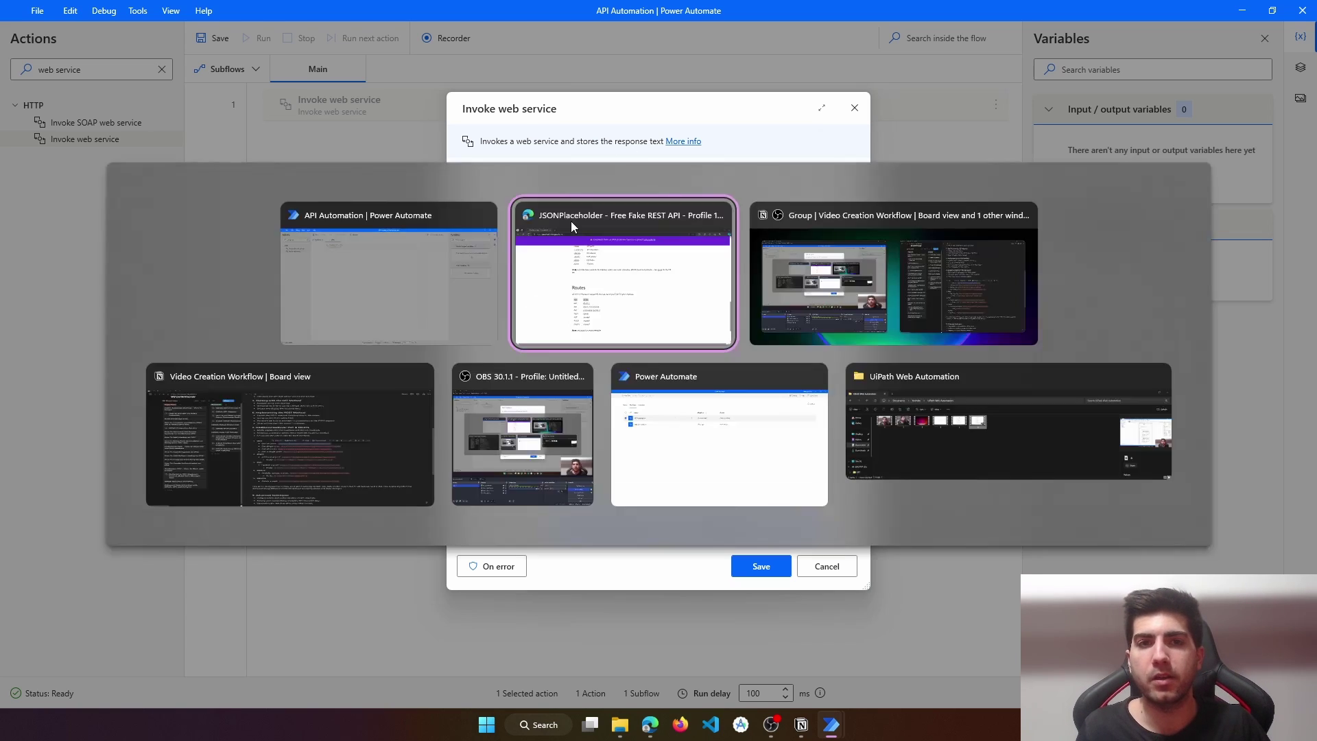
{"action": "key", "text": "alt+Tab"}
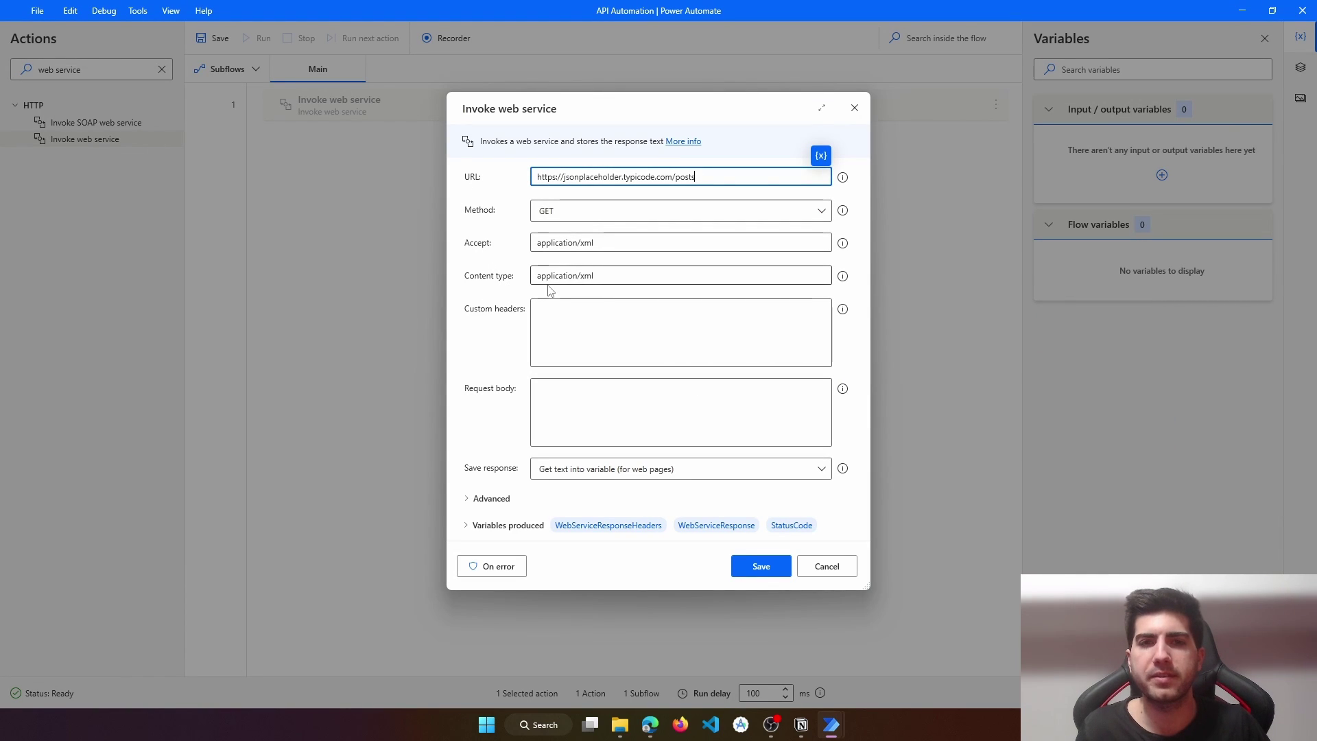
{"action": "key", "text": "alt+Tab"}
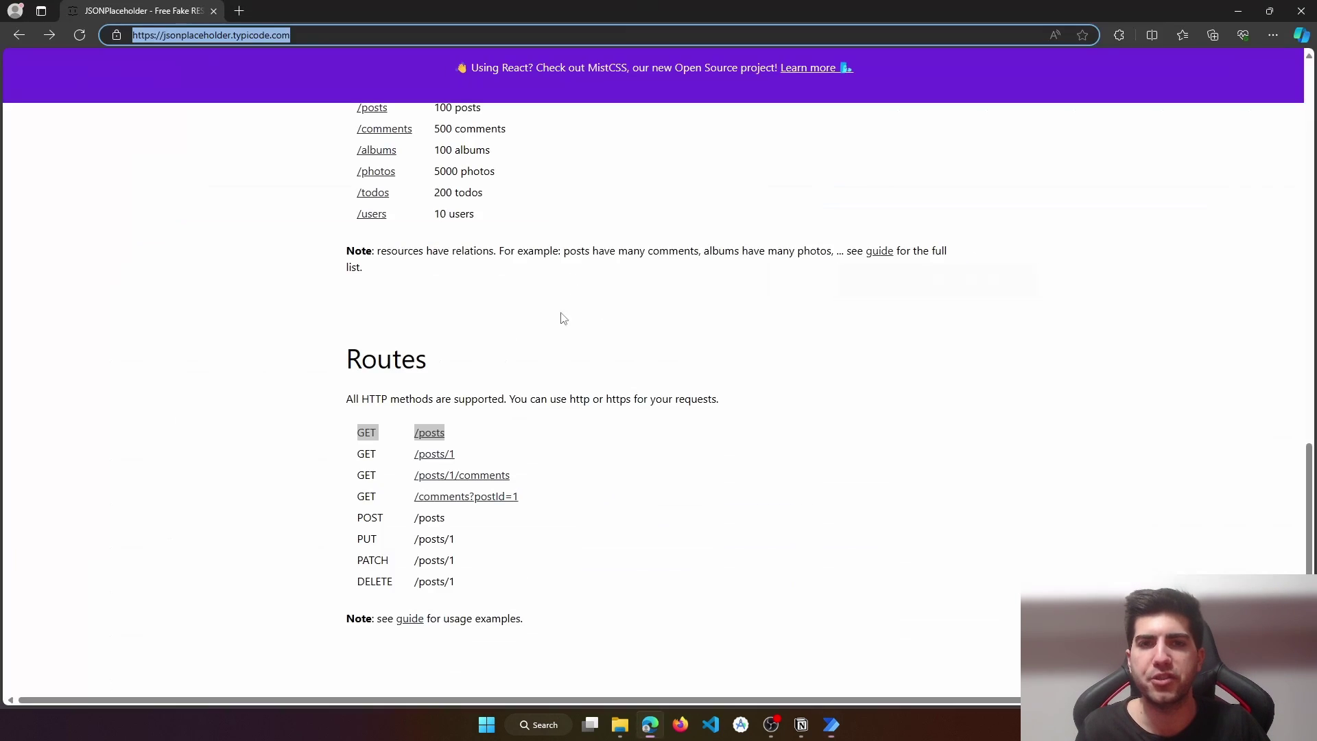
{"action": "middle_click", "coordinate": [429, 432]}
{"action": "left_click", "coordinate": [323, 12]}
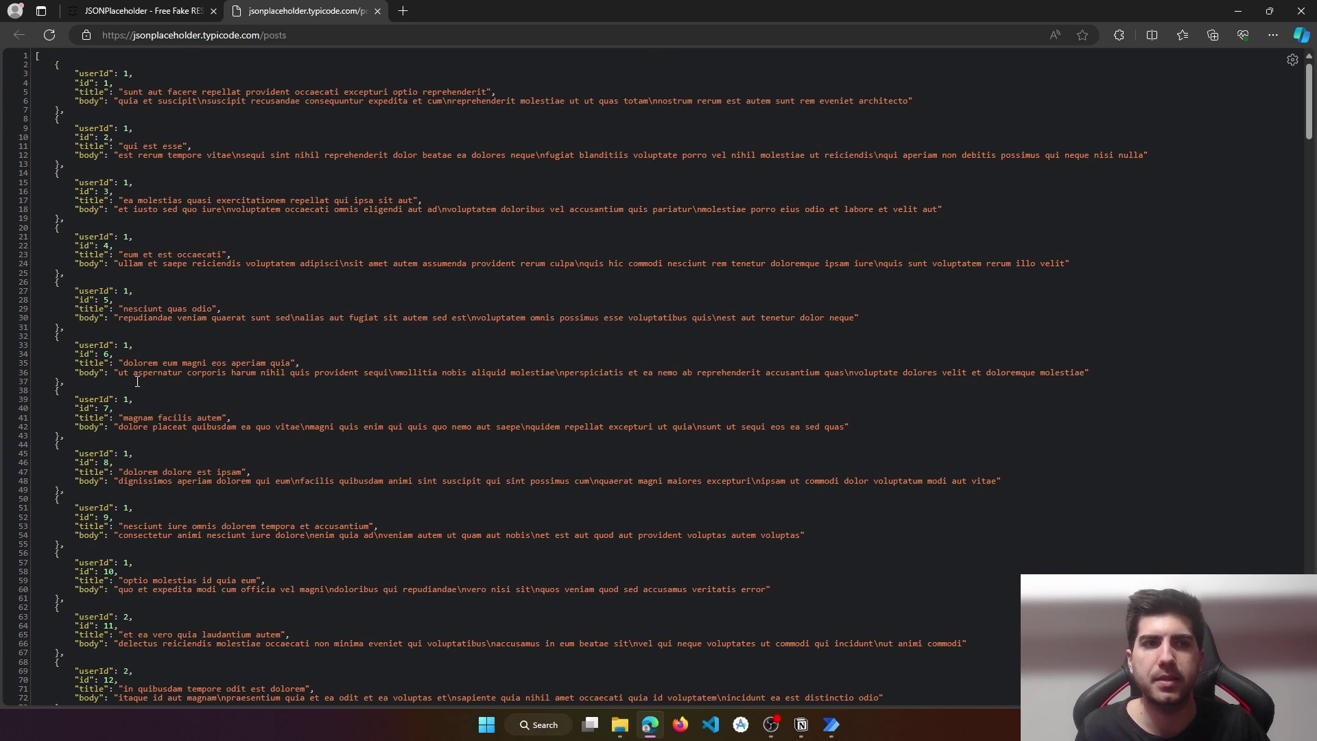
{"action": "left_click", "coordinate": [137, 11]}
{"action": "mouse_move", "coordinate": [832, 721]}
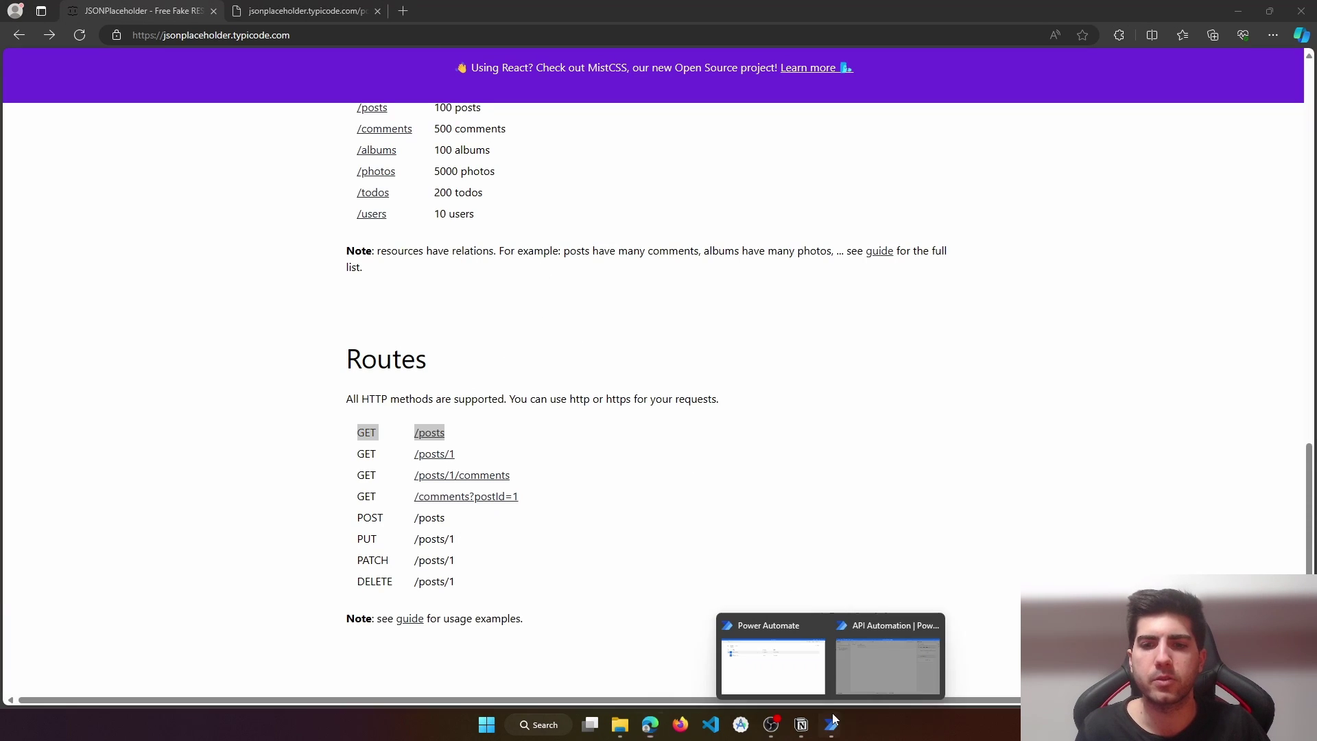
{"action": "left_click", "coordinate": [888, 662]}
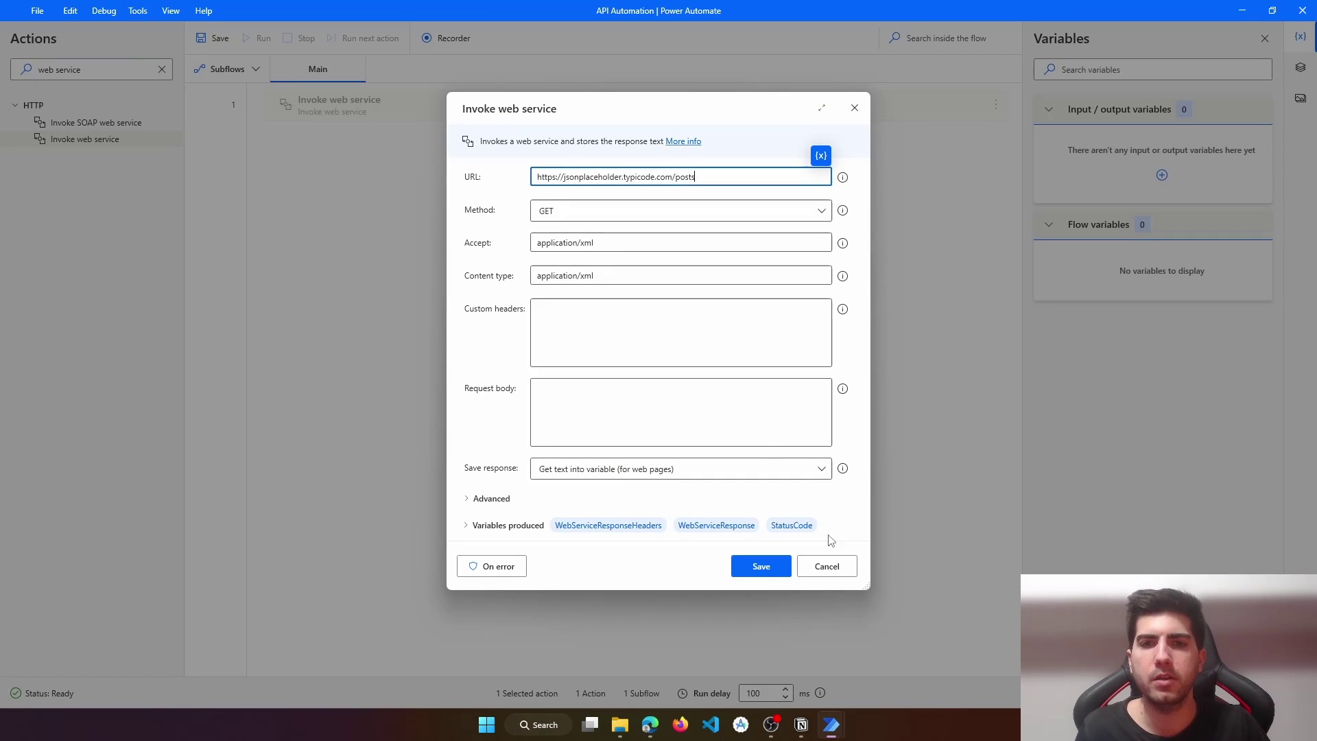
Change Accept to application/json, expand Variables produced, and save the action
{"action": "double_click", "coordinate": [584, 275]}
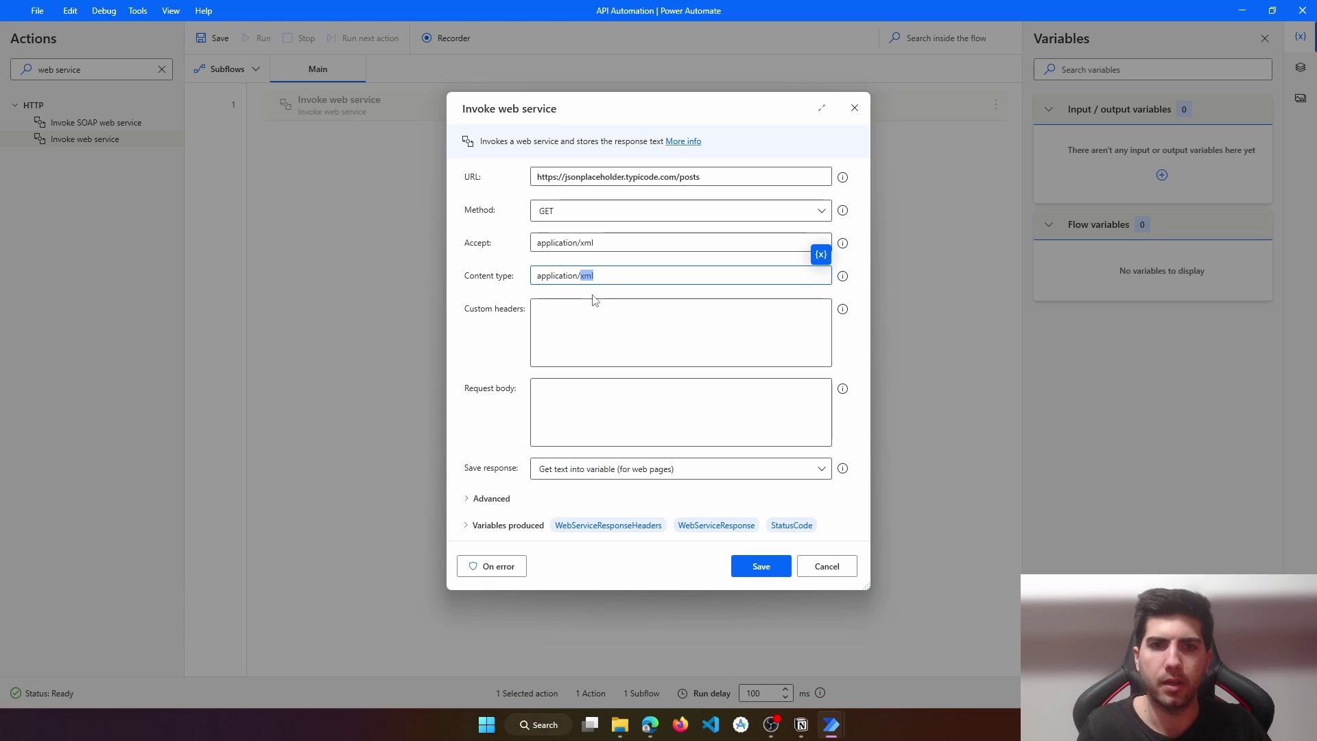
{"action": "double_click", "coordinate": [587, 242]}
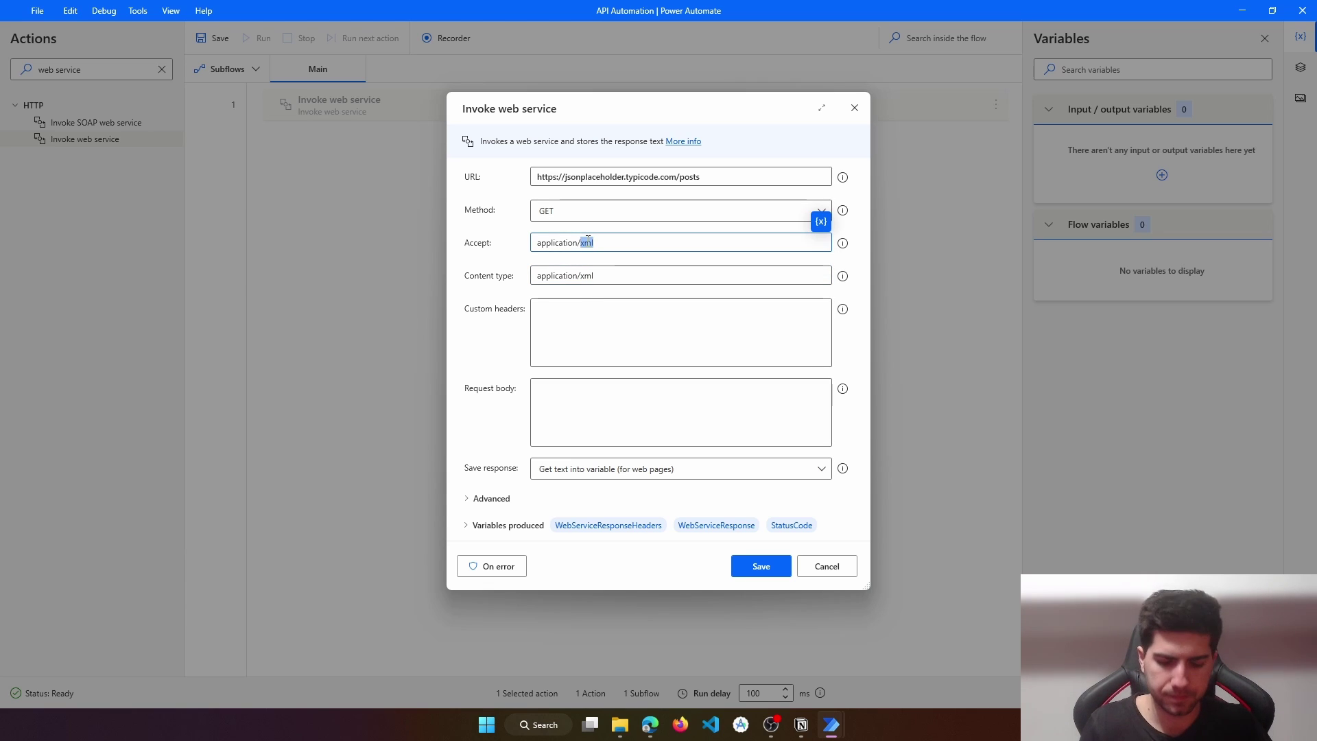
{"action": "type", "text": "json"}
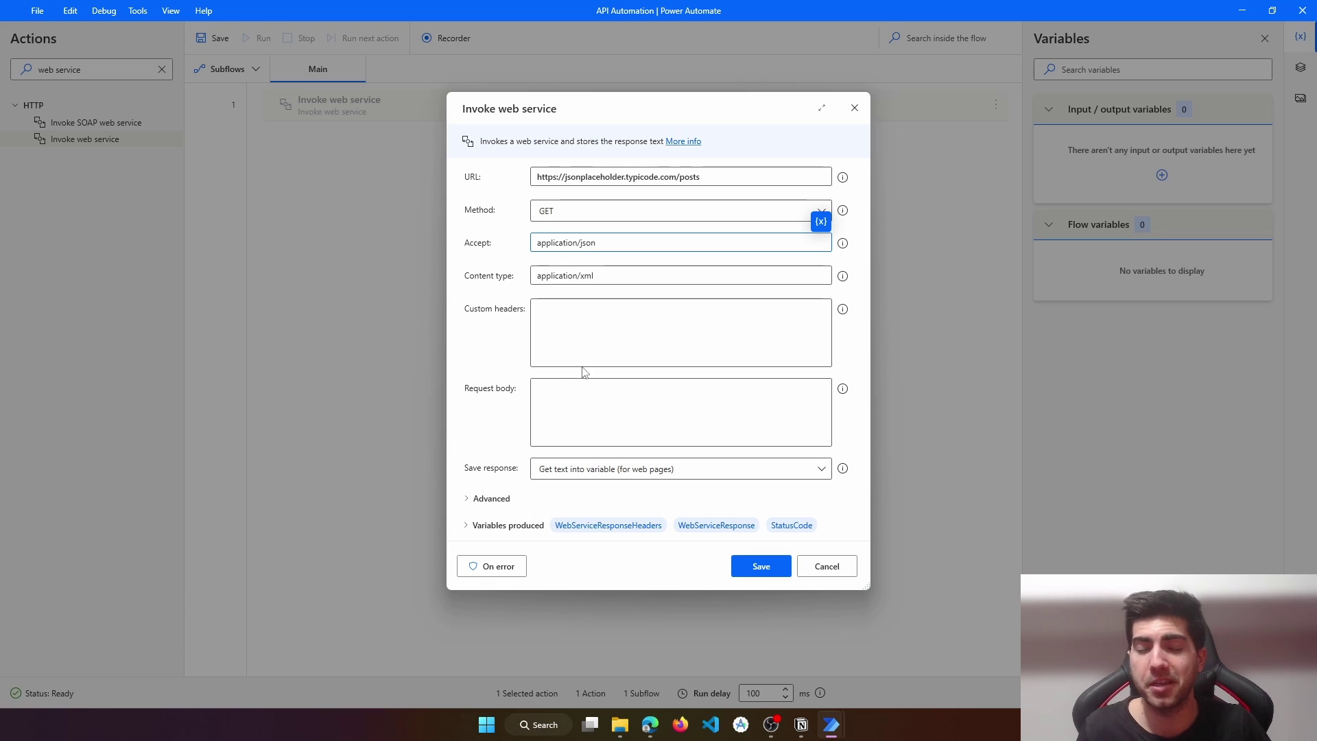
{"action": "key", "text": "alt+Tab"}
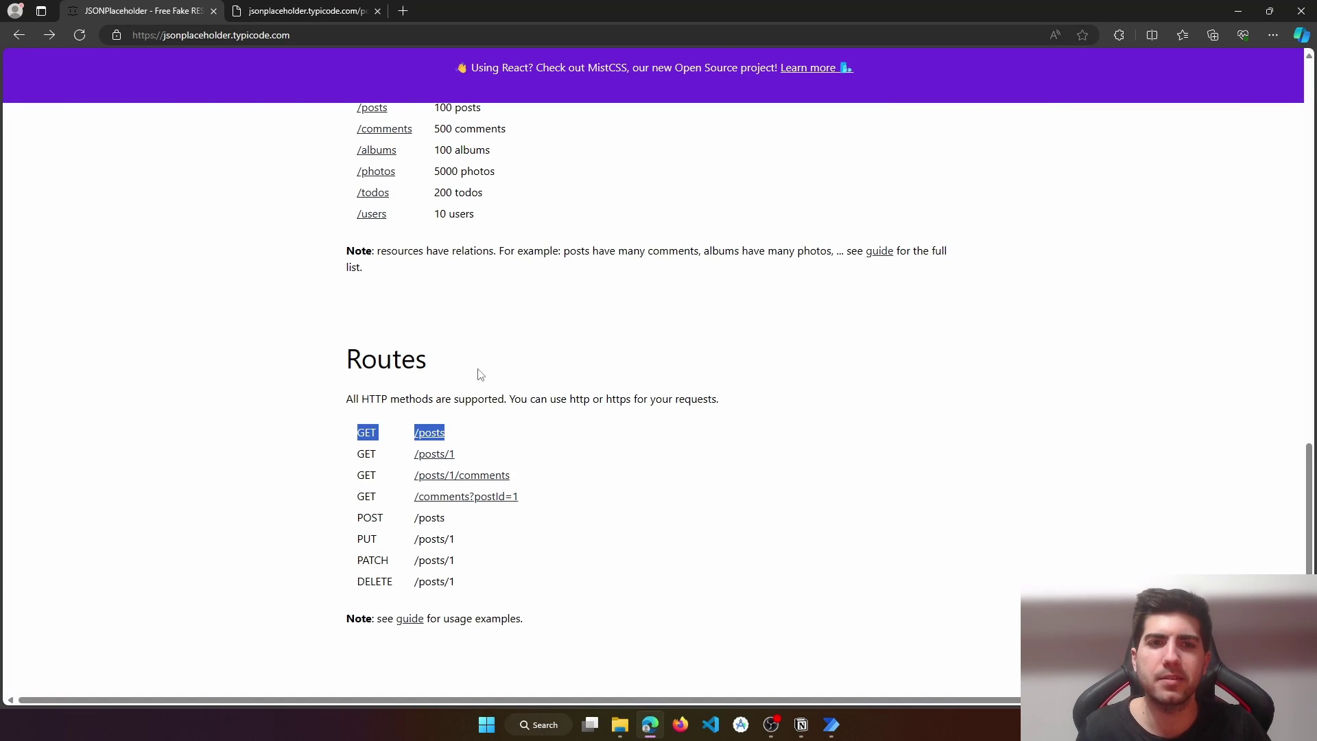
{"action": "key", "text": "alt+Tab"}
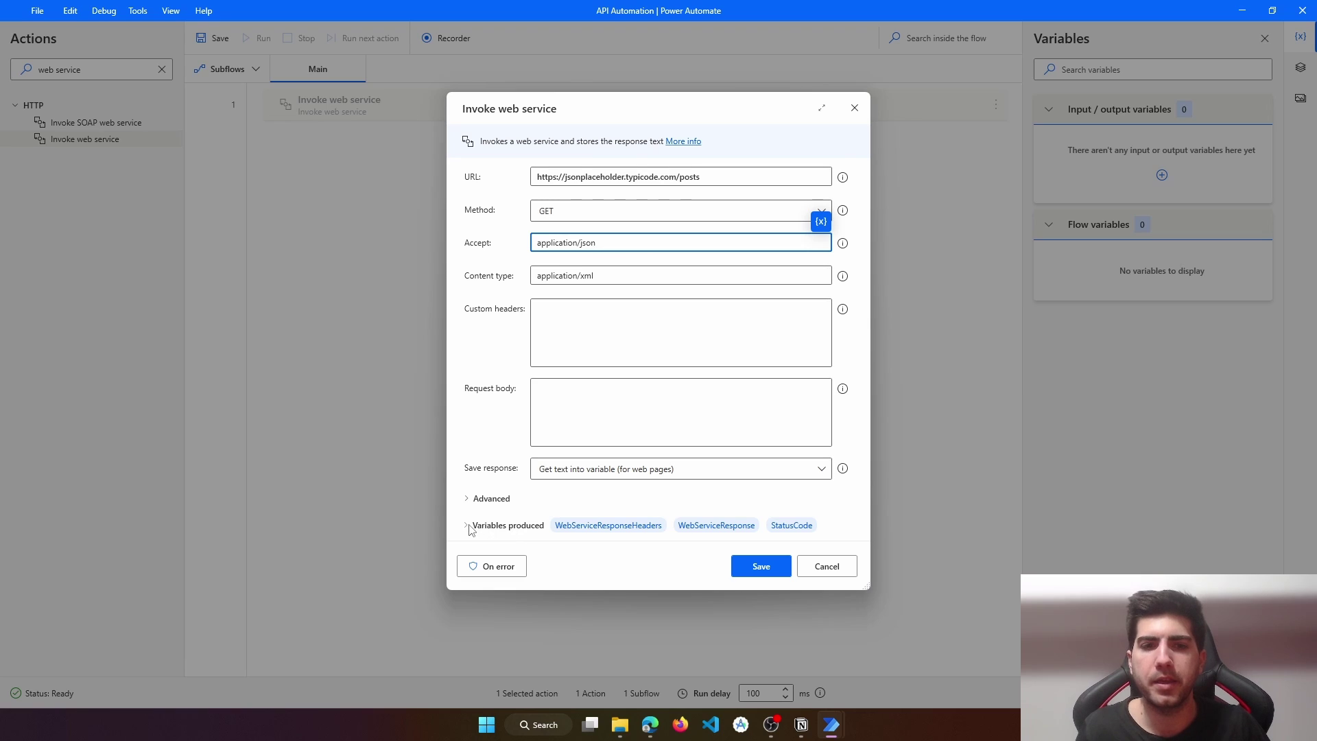
{"action": "left_click", "coordinate": [509, 526]}
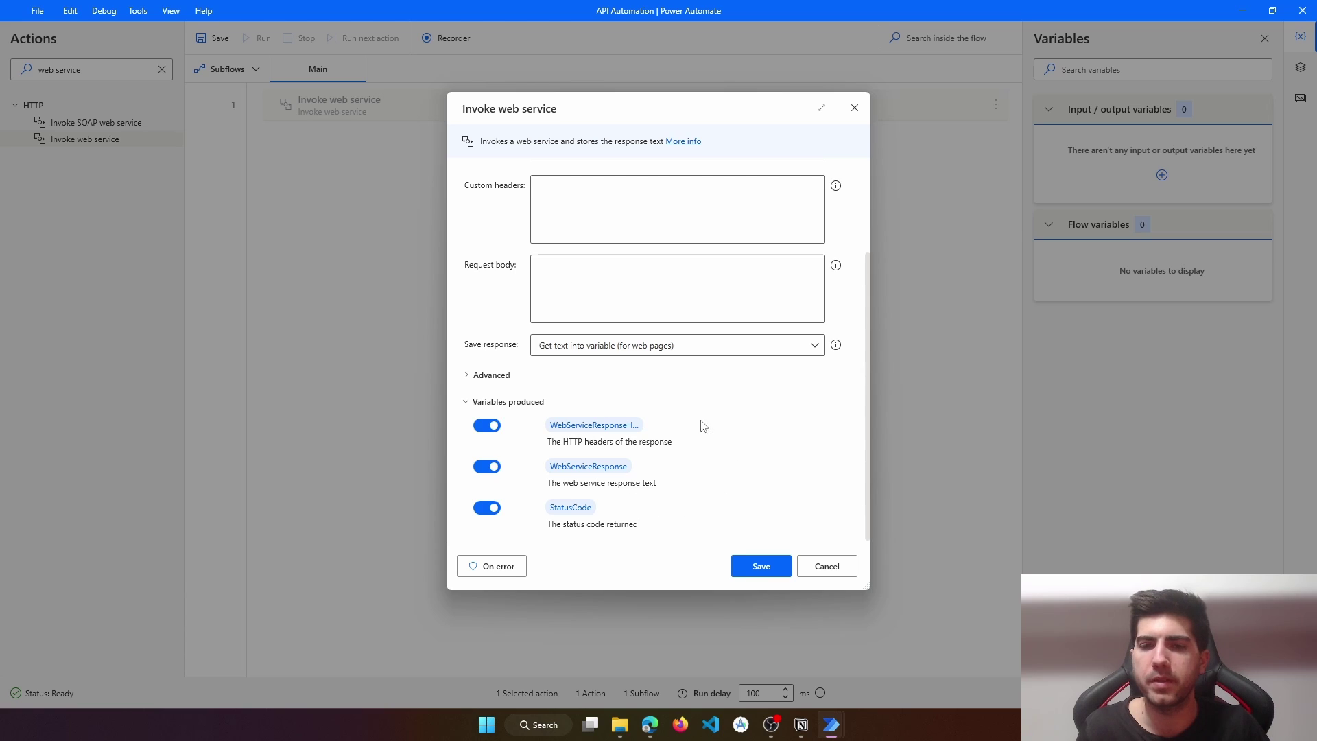
{"action": "left_click", "coordinate": [744, 572]}
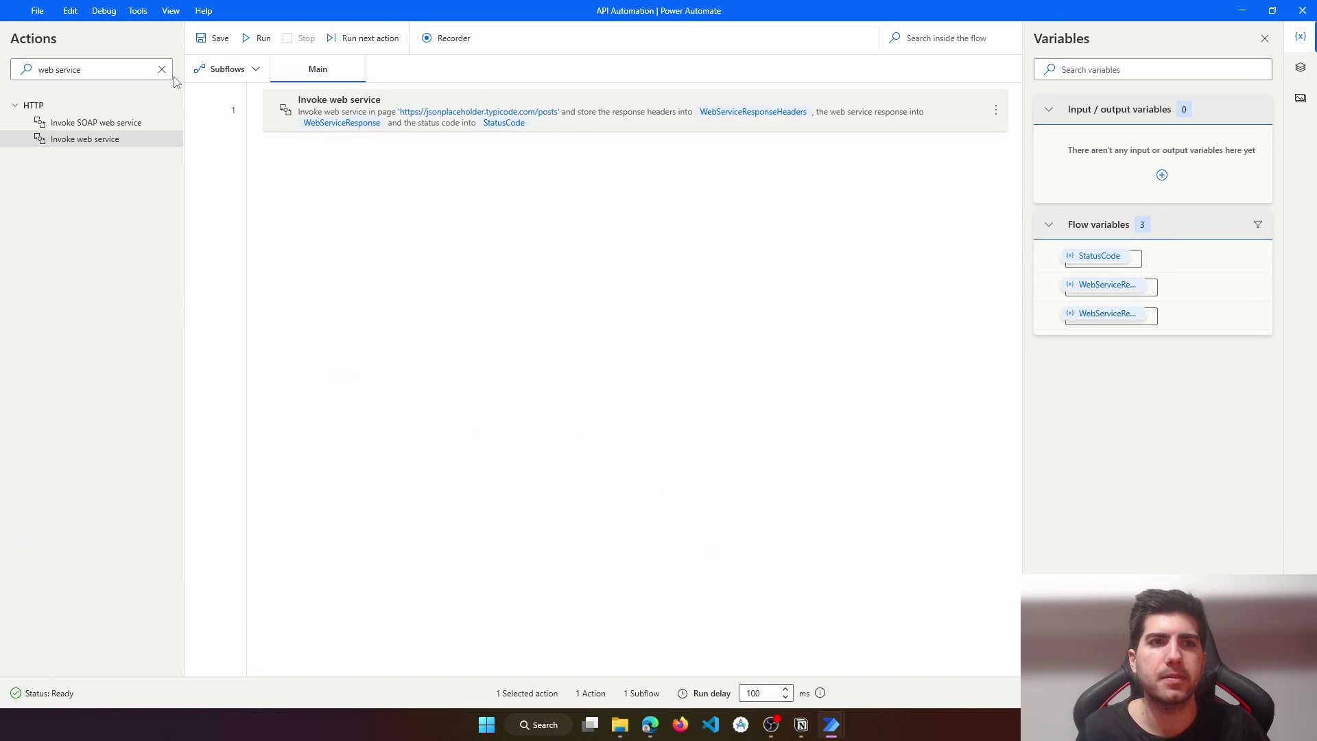
Run the flow and inspect the posts JSON in WebServiceResponse, StatusCode 200
{"action": "left_click", "coordinate": [254, 42]}
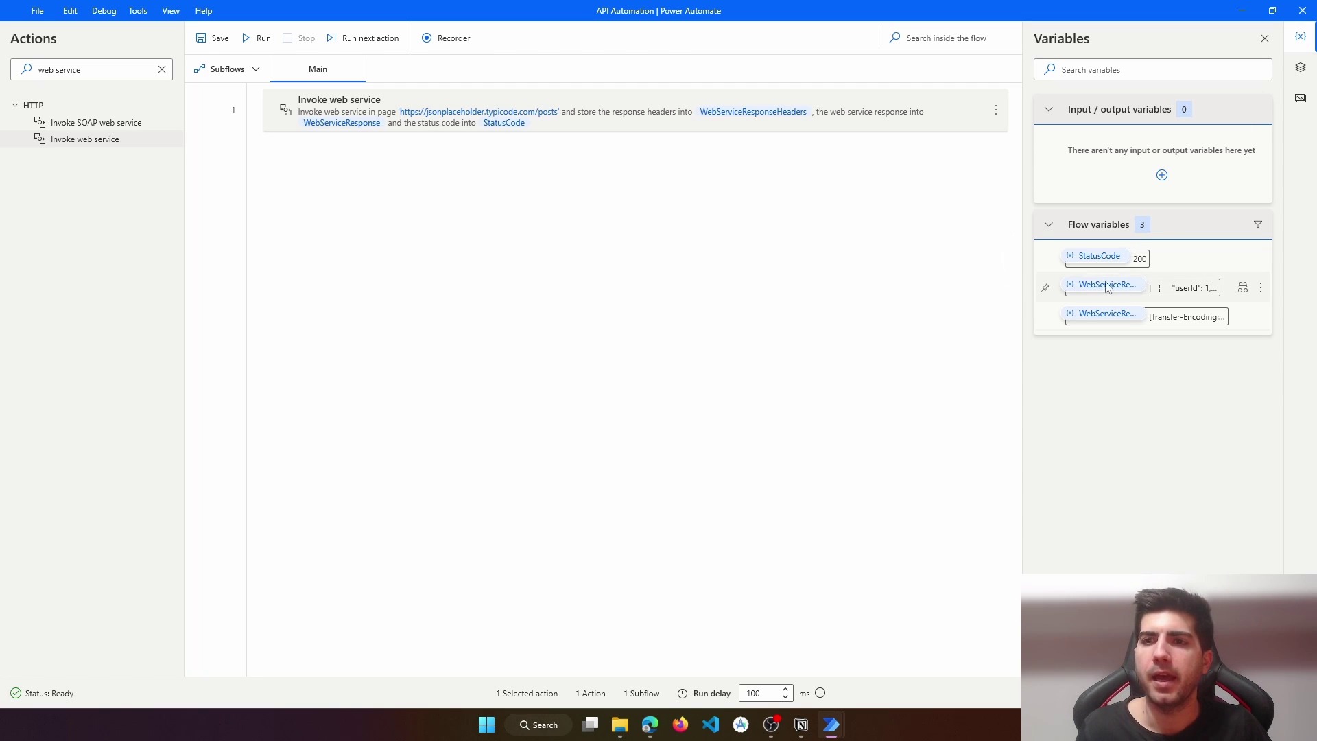
{"action": "double_click", "coordinate": [1134, 291]}
{"action": "scroll", "coordinate": [738, 326], "scroll_direction": "down", "scroll_amount": 4}
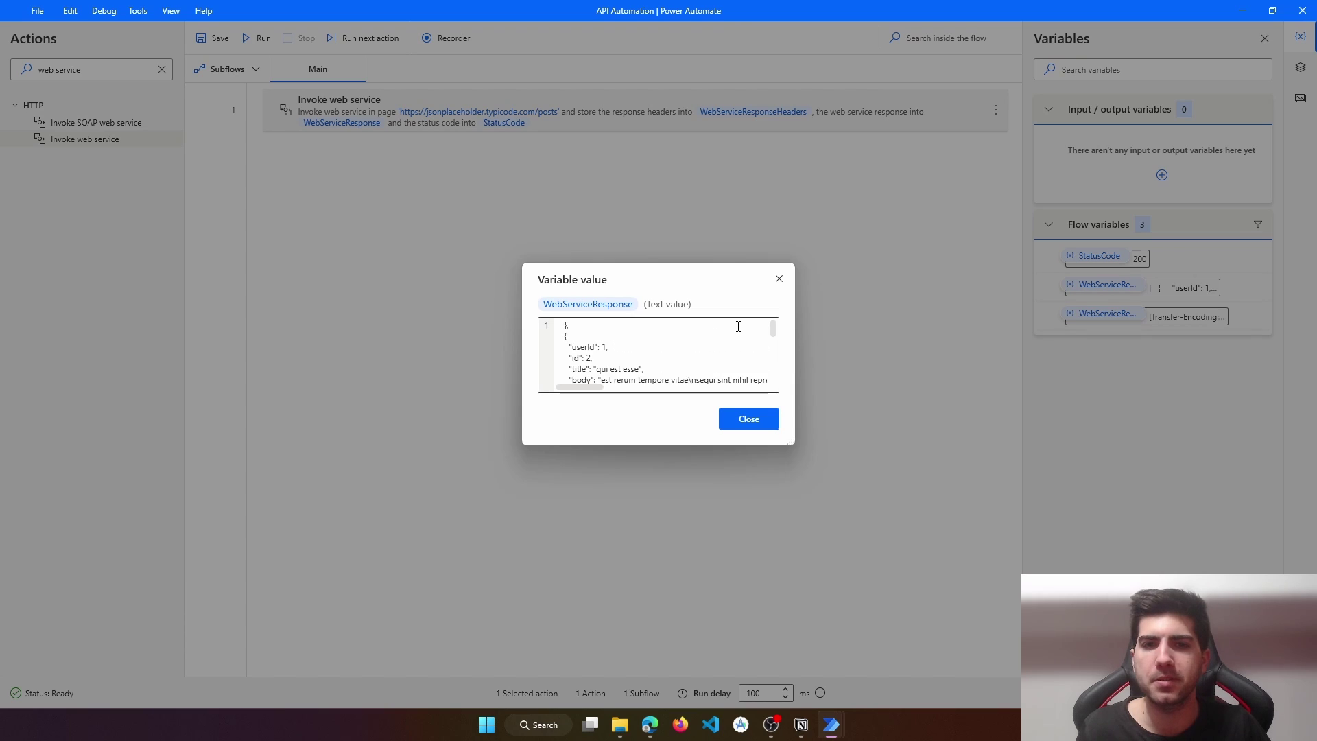
{"action": "scroll", "coordinate": [738, 327], "scroll_direction": "down", "scroll_amount": 4}
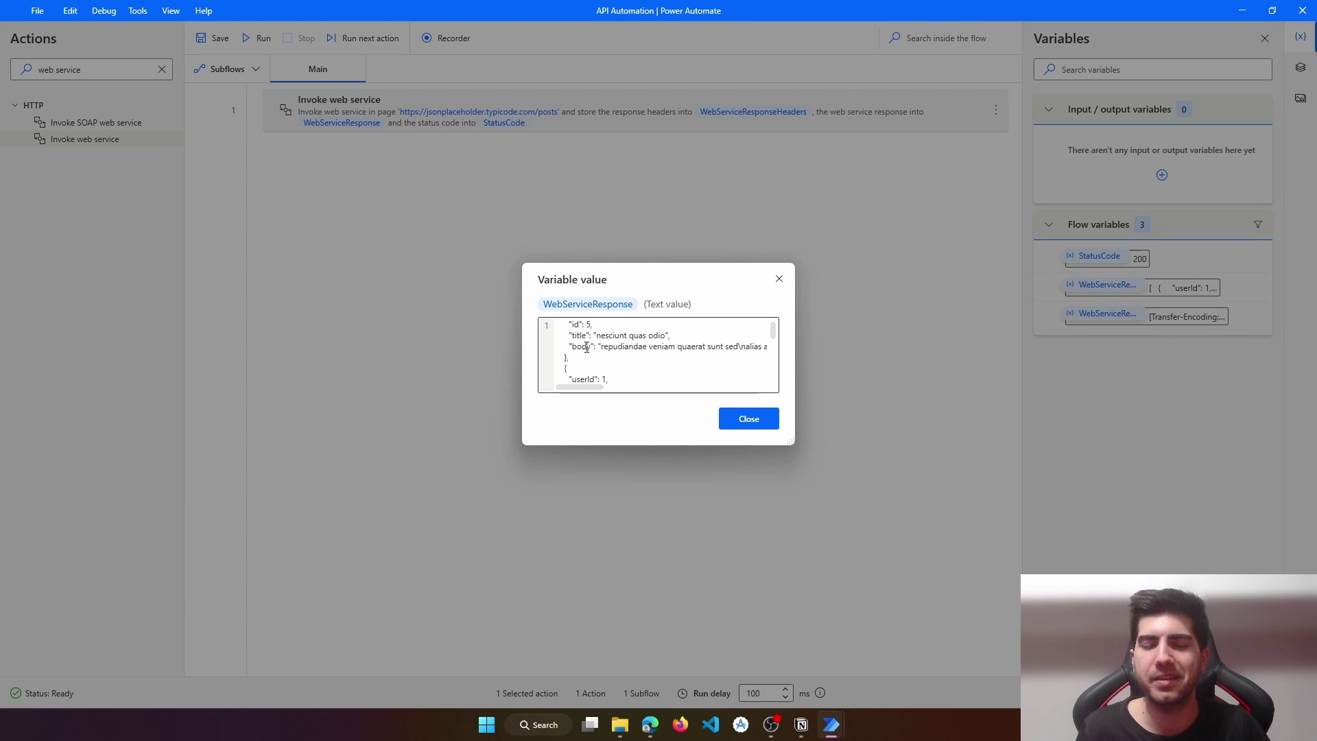
{"action": "scroll", "coordinate": [590, 350], "scroll_direction": "down", "scroll_amount": 3}
{"action": "scroll", "coordinate": [632, 369], "scroll_direction": "down", "scroll_amount": 8}
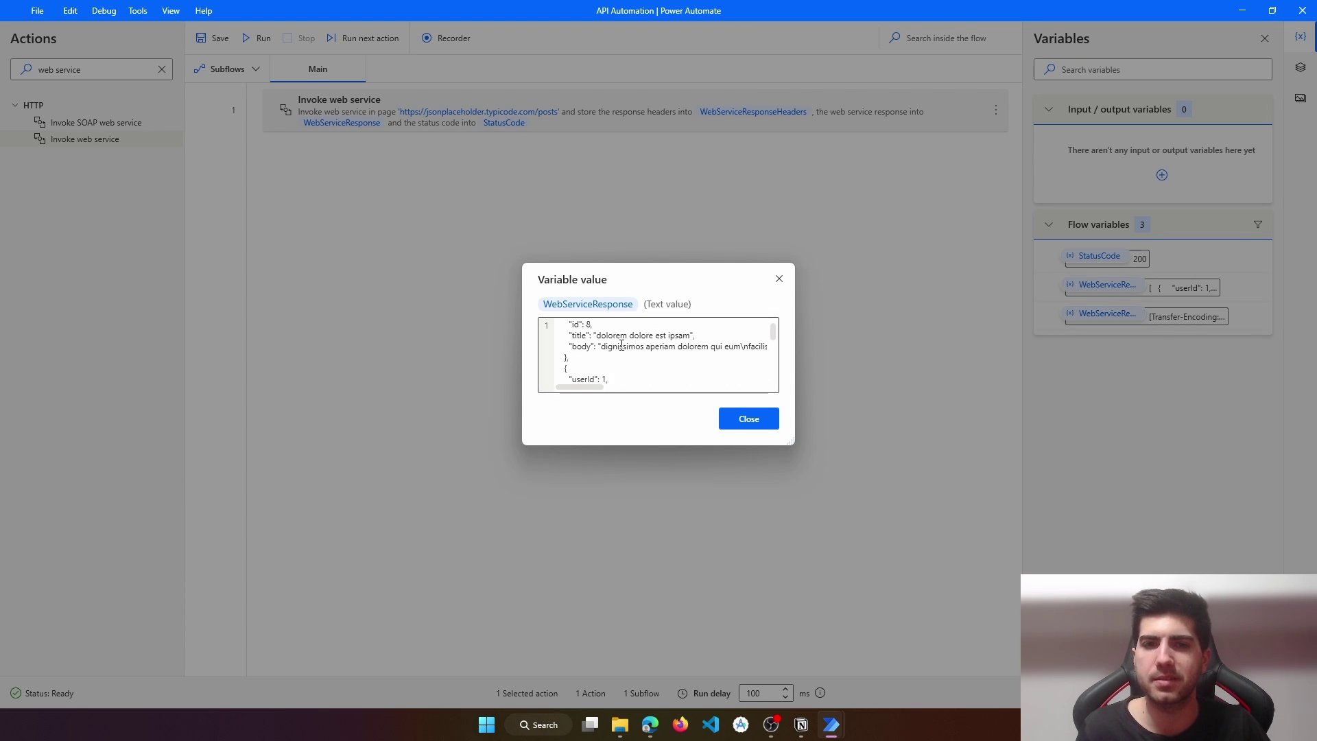
{"action": "scroll", "coordinate": [652, 343], "scroll_direction": "down", "scroll_amount": 15}
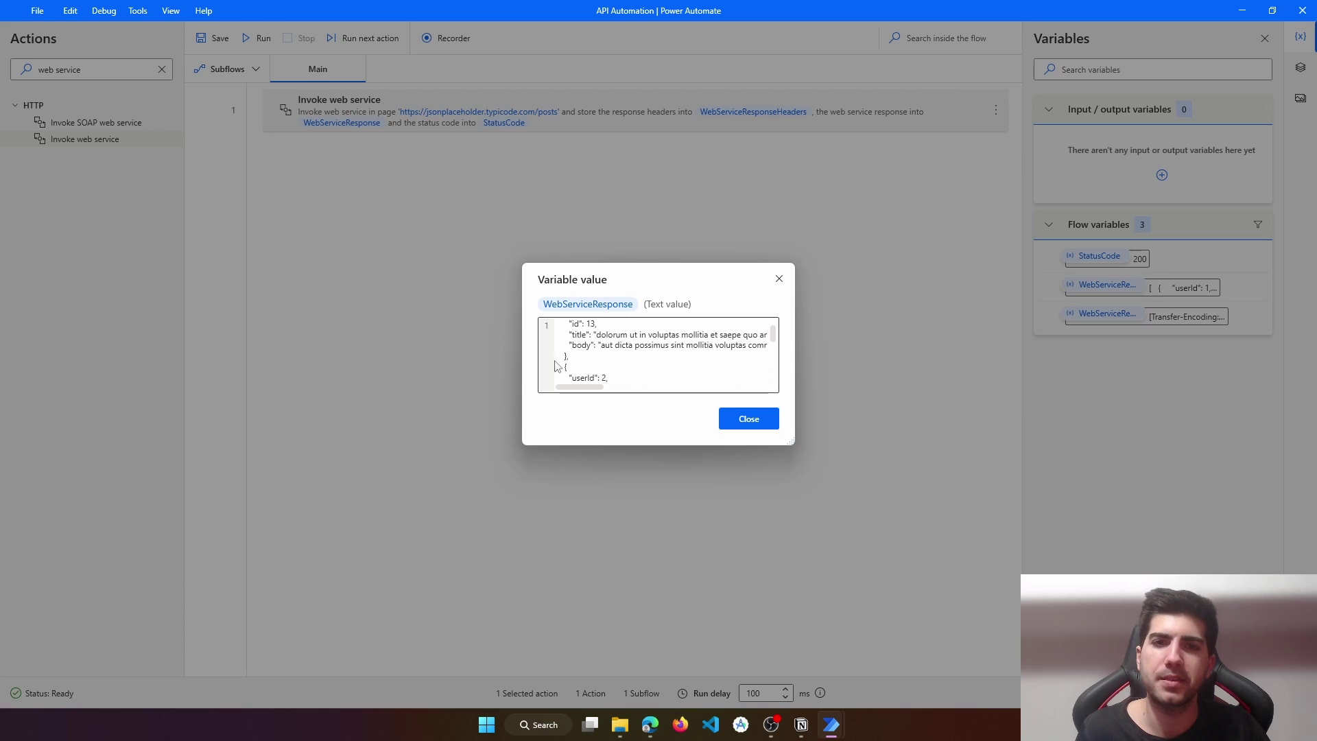
{"action": "left_click", "coordinate": [455, 237]}
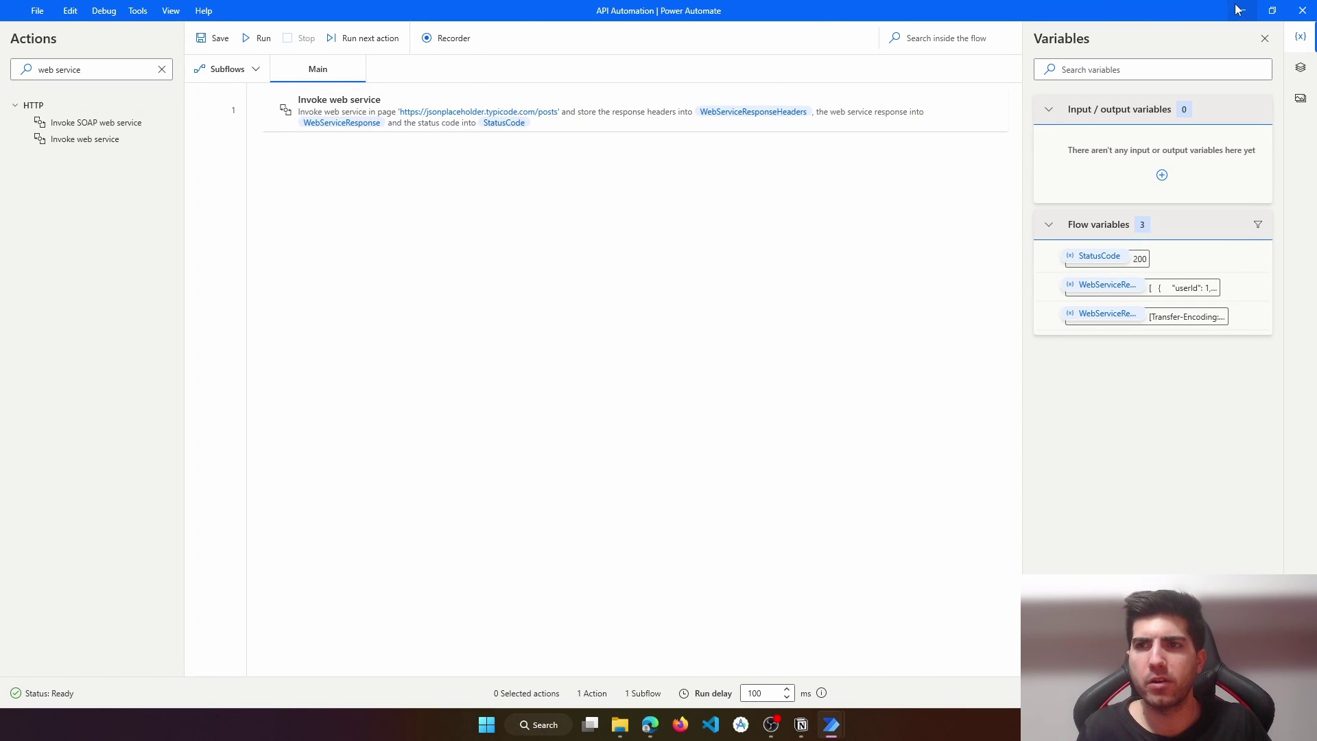
{"action": "left_click", "coordinate": [650, 724]}
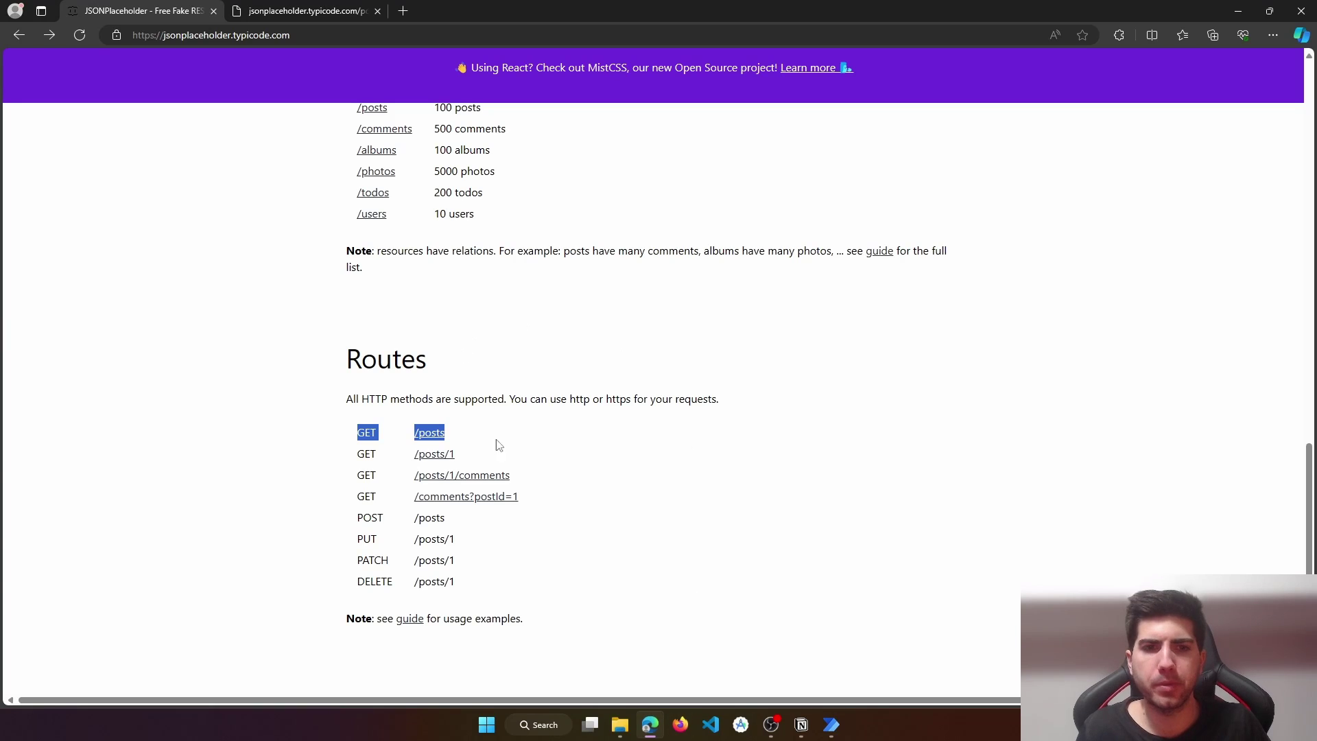
Change the action's URL ending from posts to comments and save it
{"action": "left_click", "coordinate": [1238, 11]}
{"action": "double_click", "coordinate": [511, 111]}
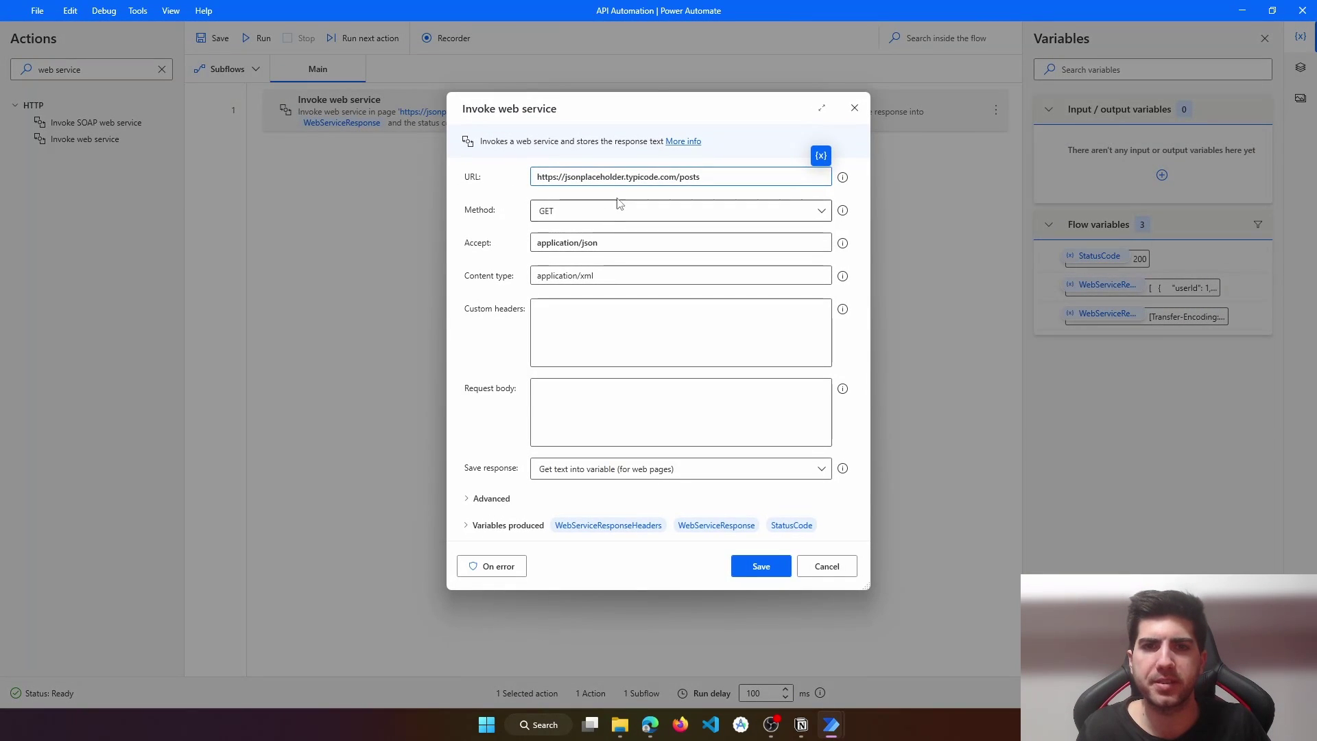
{"action": "double_click", "coordinate": [775, 184]}
{"action": "type", "text": "comments"}
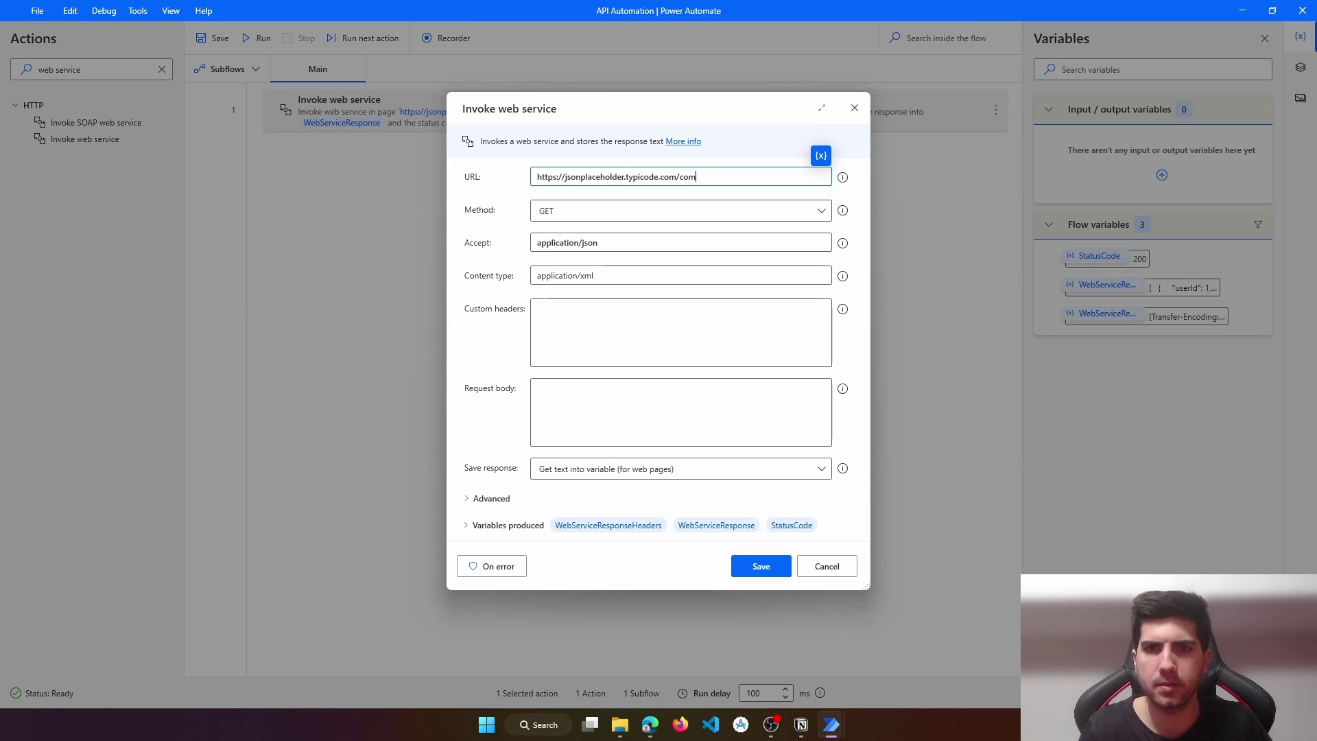
{"action": "left_click", "coordinate": [755, 566]}
Rerun the flow and inspect the comments JSON, marking postId and the body text
{"action": "left_click", "coordinate": [270, 37]}
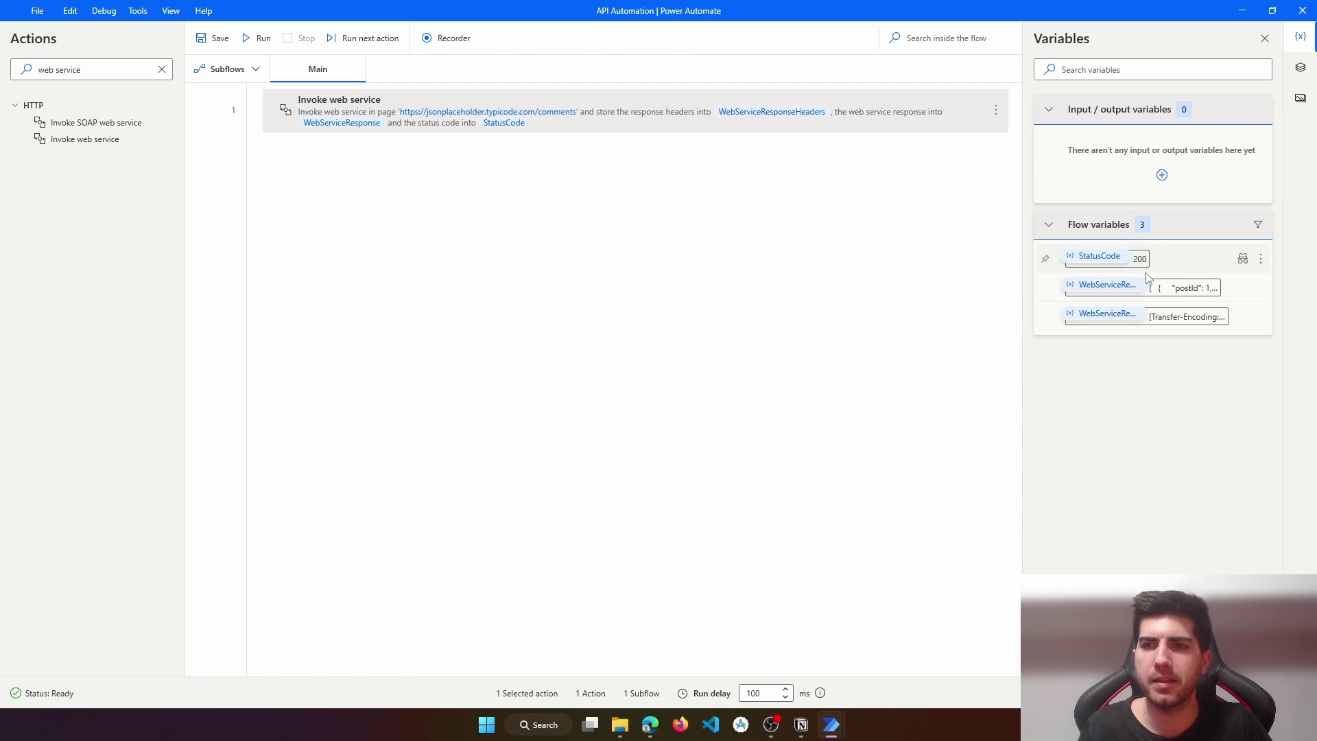
{"action": "double_click", "coordinate": [1164, 288]}
{"action": "scroll", "coordinate": [589, 369], "scroll_direction": "down", "scroll_amount": 1}
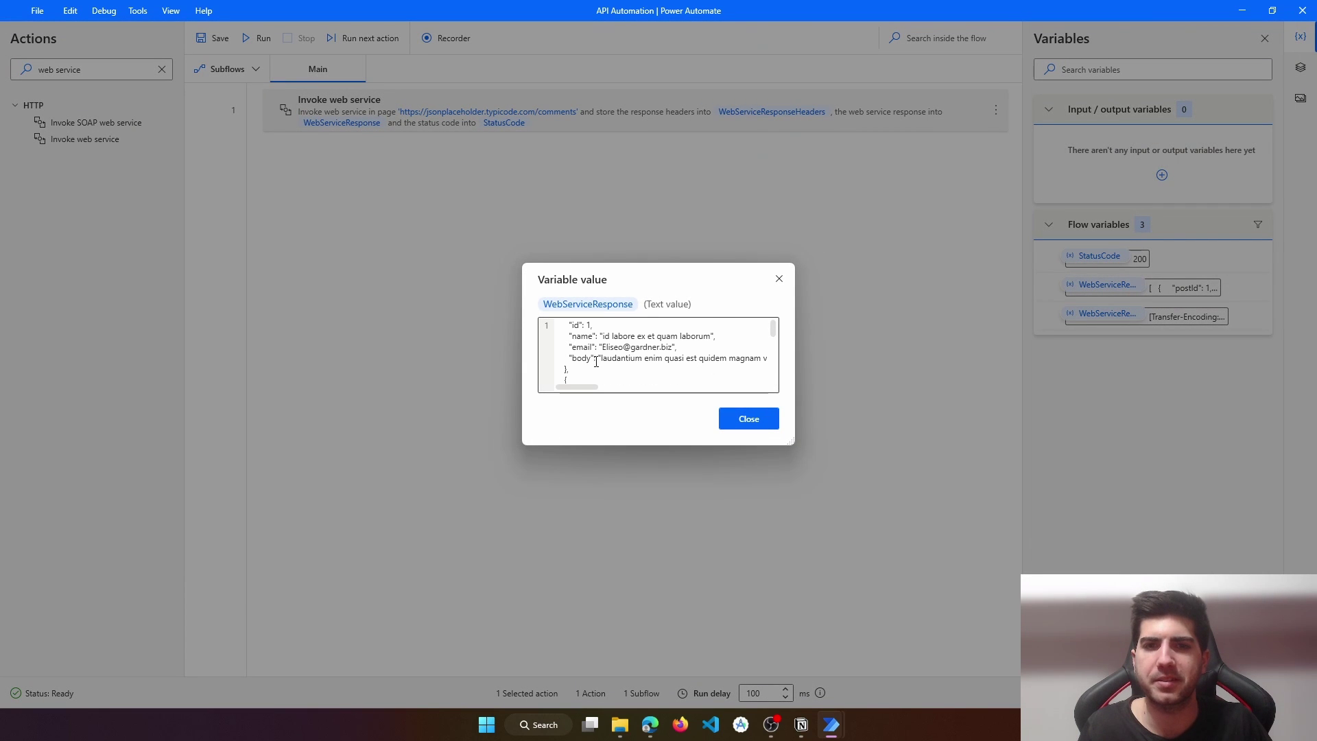
{"action": "scroll", "coordinate": [597, 338], "scroll_direction": "up", "scroll_amount": 1}
{"action": "left_click_drag", "start_coordinate": [569, 348], "coordinate": [612, 347]}
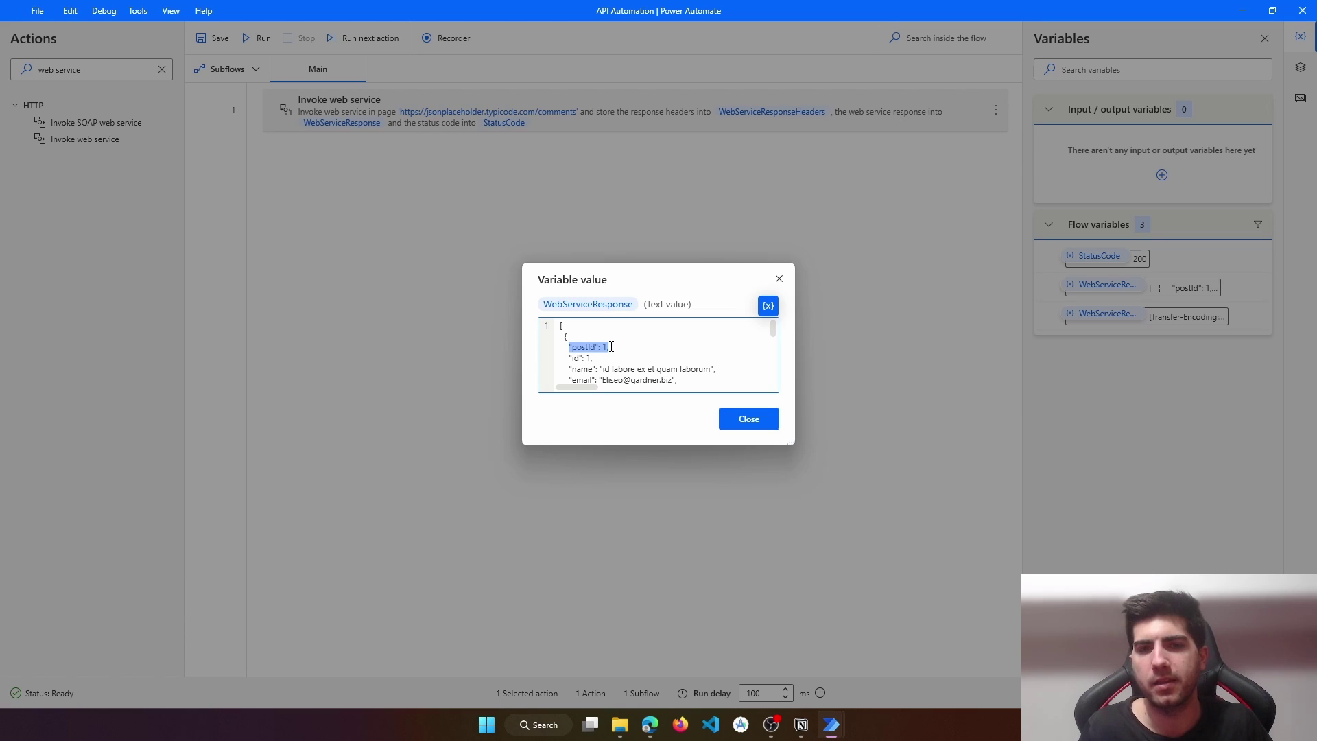
{"action": "scroll", "coordinate": [602, 339], "scroll_direction": "down", "scroll_amount": 1}
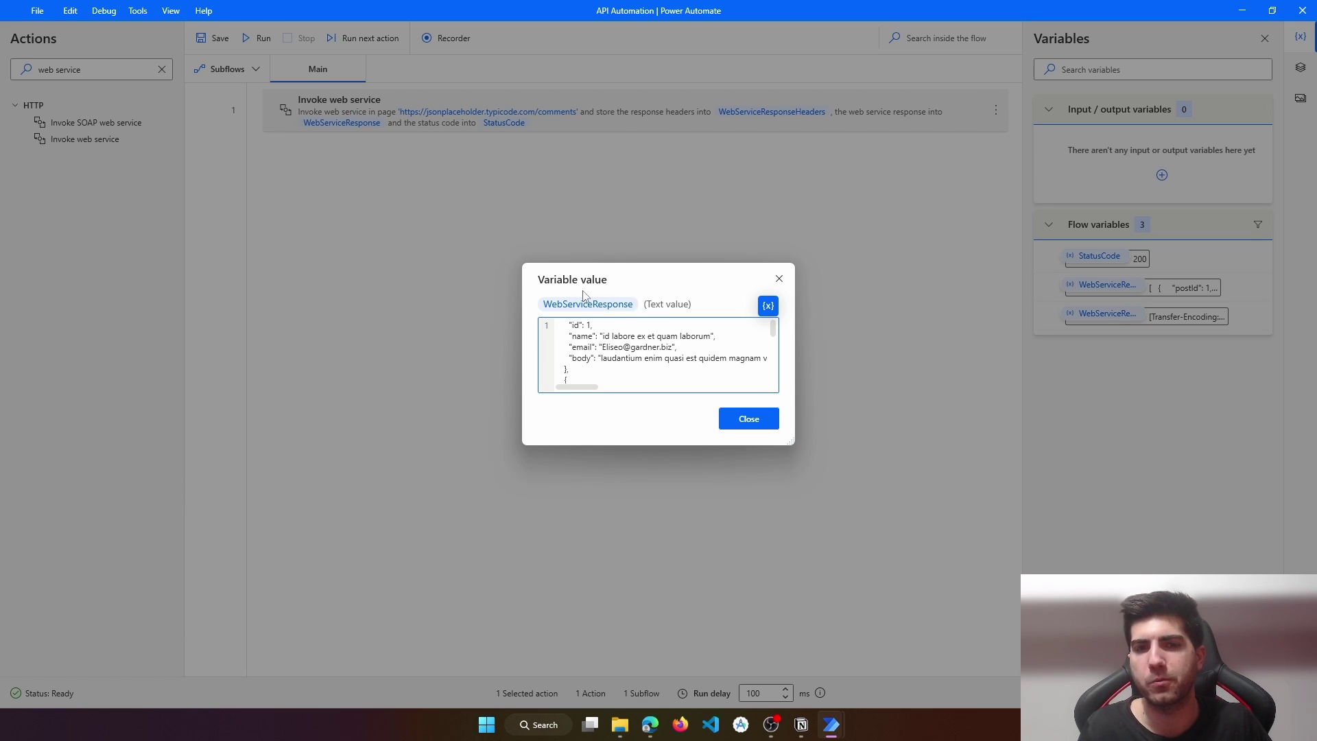
{"action": "scroll", "coordinate": [603, 336], "scroll_direction": "up", "scroll_amount": 1}
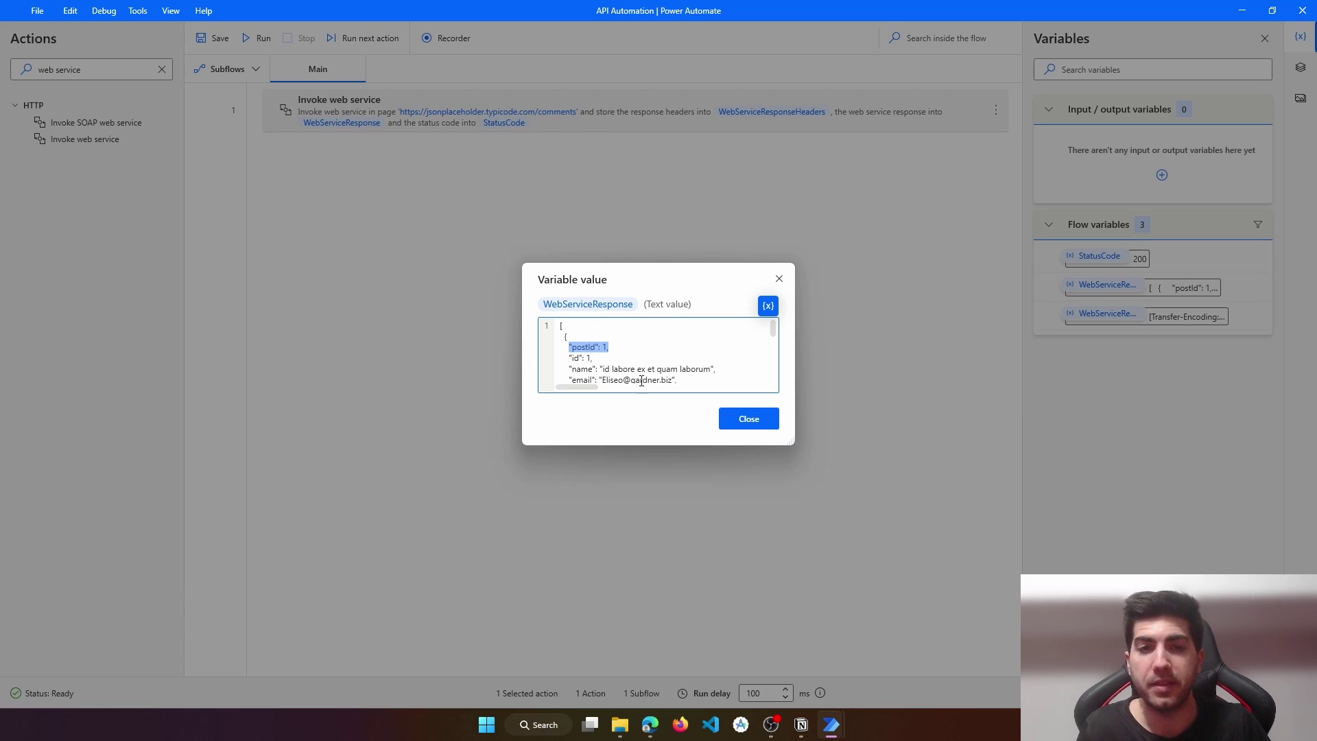
{"action": "scroll", "coordinate": [590, 362], "scroll_direction": "down", "scroll_amount": 1}
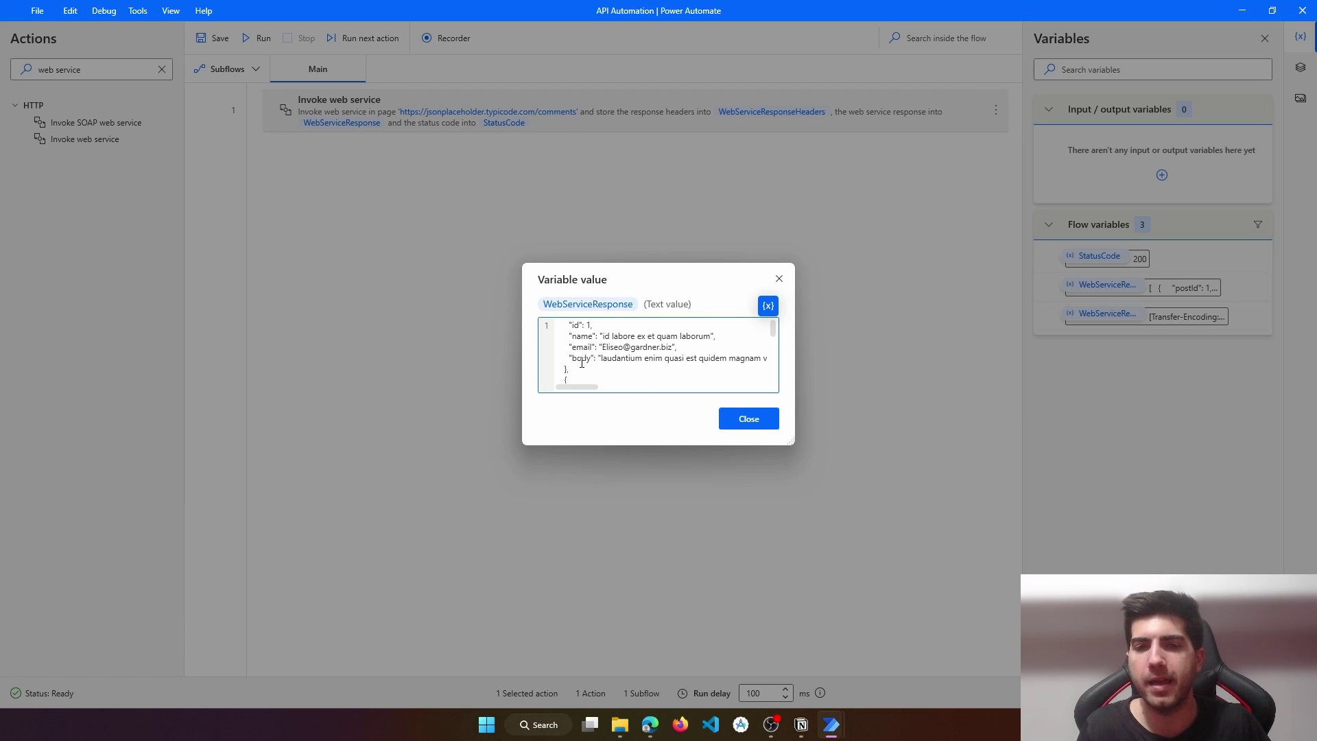
{"action": "left_click_drag", "start_coordinate": [585, 360], "coordinate": [628, 358]}
{"action": "double_click", "coordinate": [621, 359]}
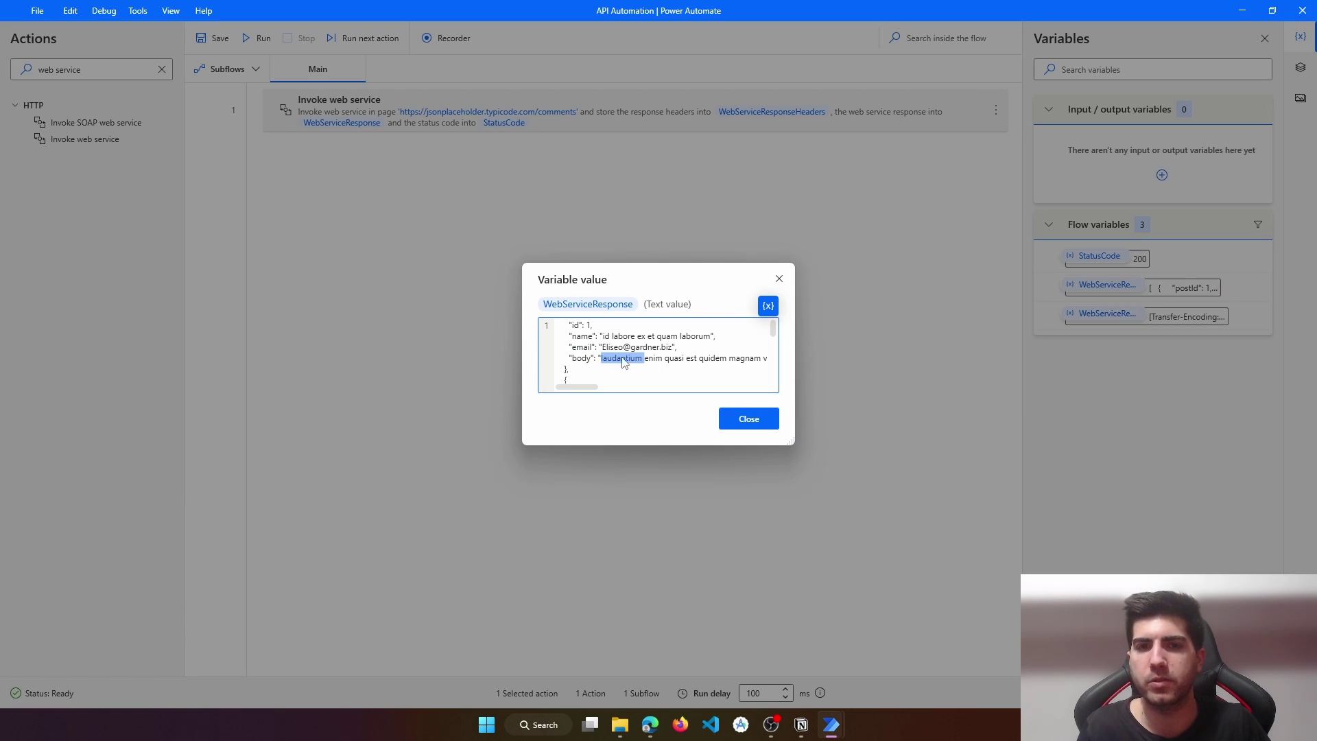
{"action": "left_click", "coordinate": [759, 419]}
Select the /posts/1 route on JSONPlaceholder's Routes list, then minimize Edge
{"action": "key", "text": "alt+Tab"}
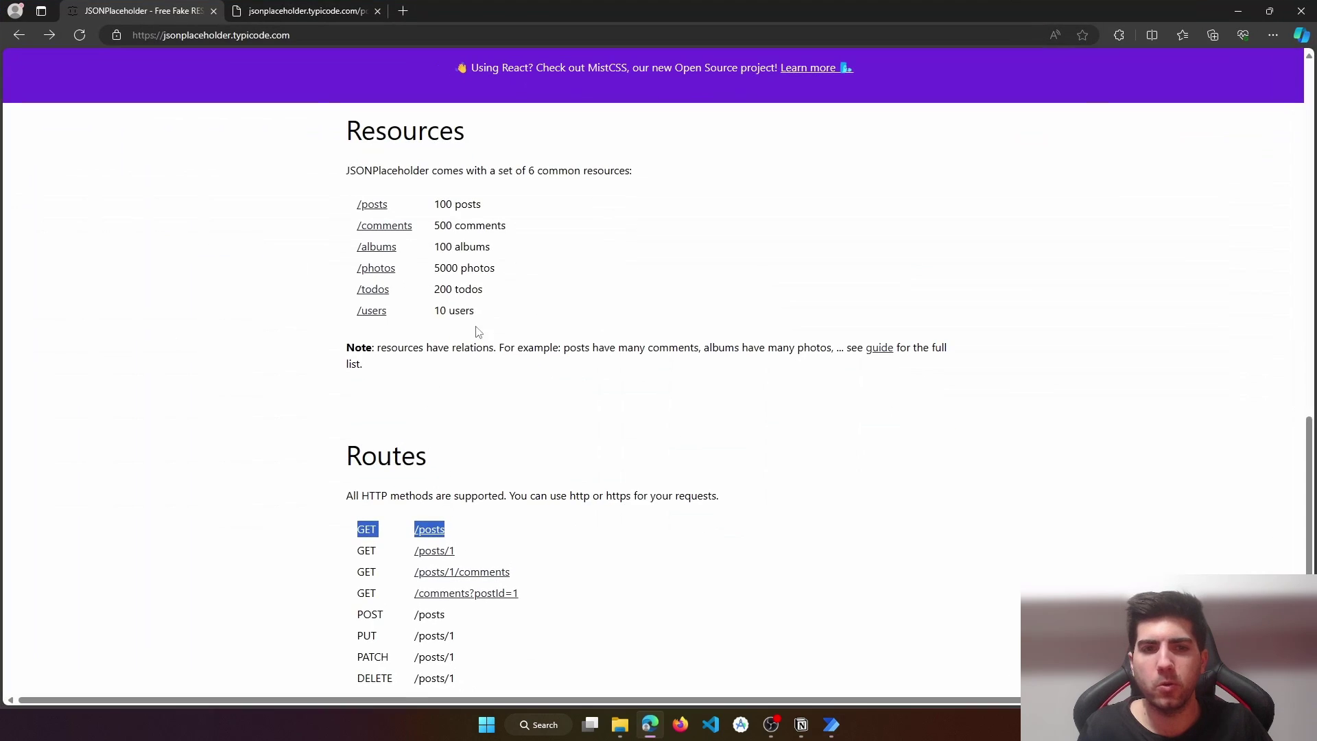
{"action": "scroll", "coordinate": [473, 356], "scroll_direction": "down", "scroll_amount": 1}
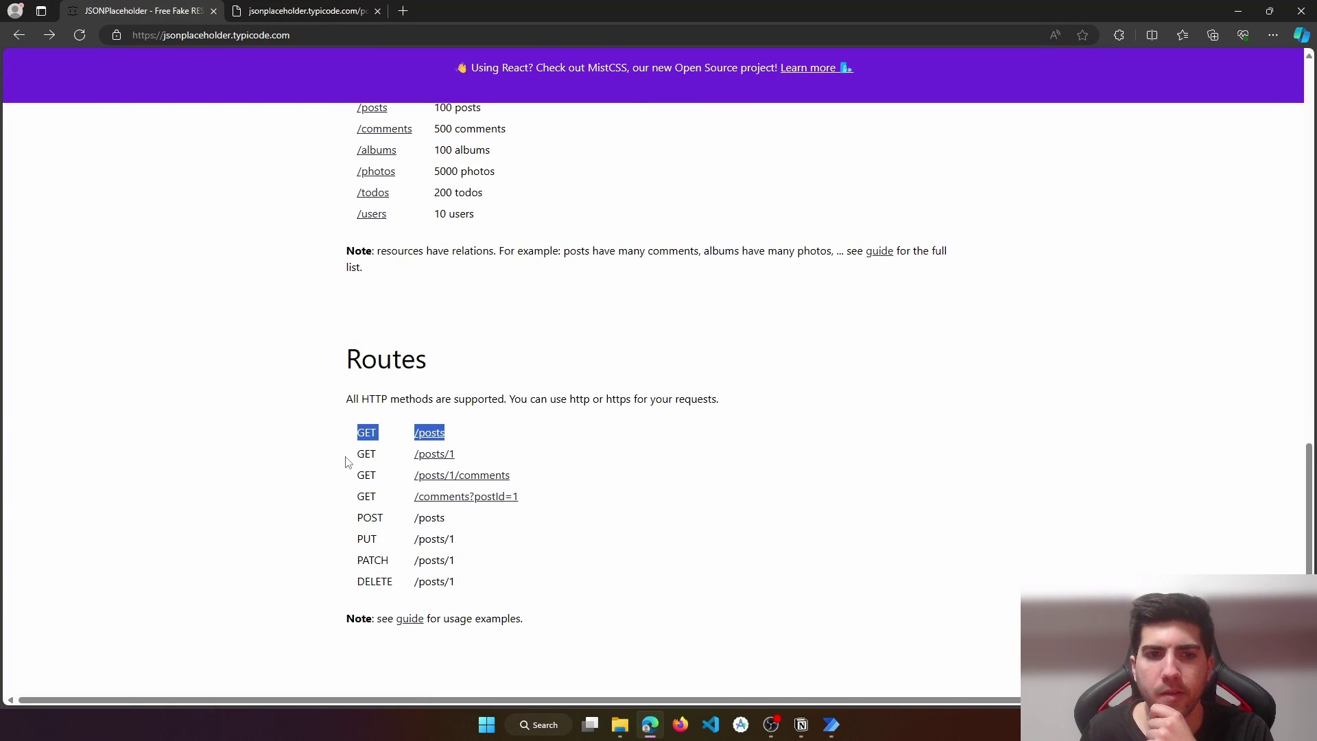
{"action": "left_click_drag", "start_coordinate": [465, 461], "coordinate": [386, 456]}
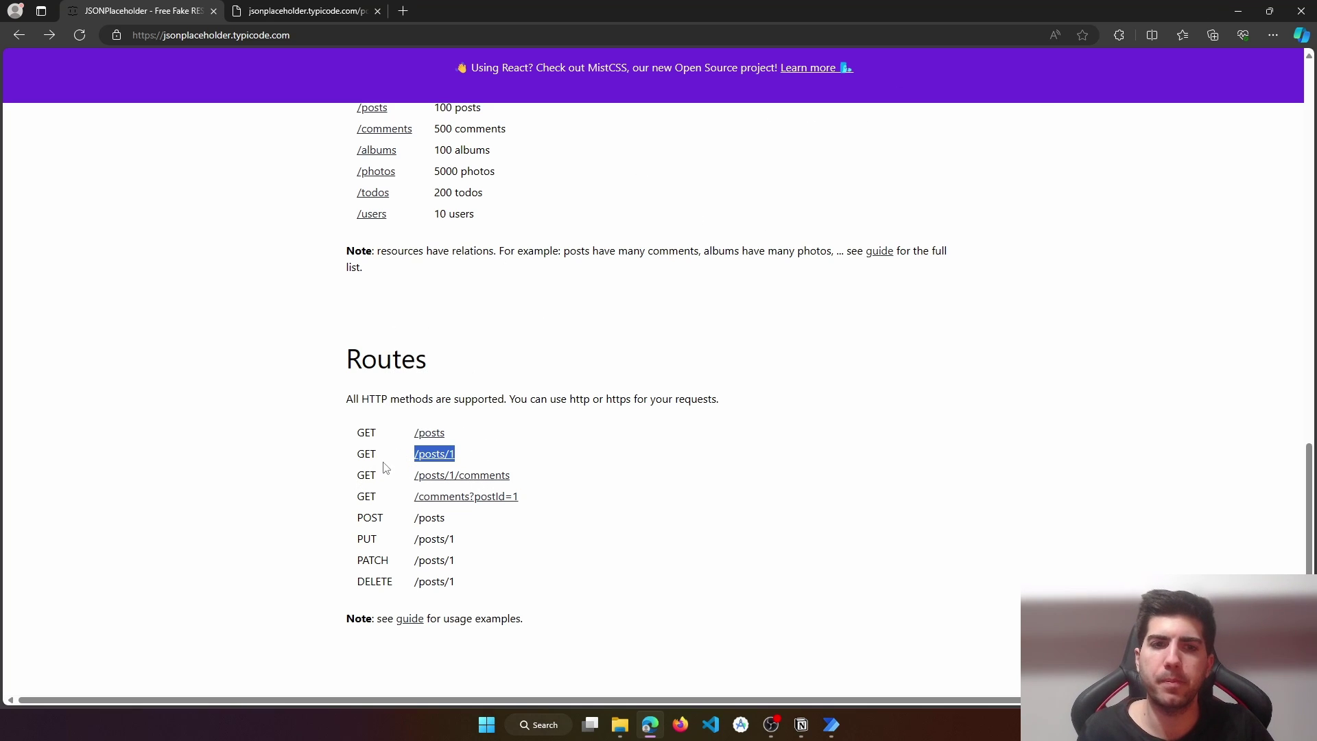
{"action": "left_click_drag", "start_coordinate": [407, 459], "coordinate": [452, 460]}
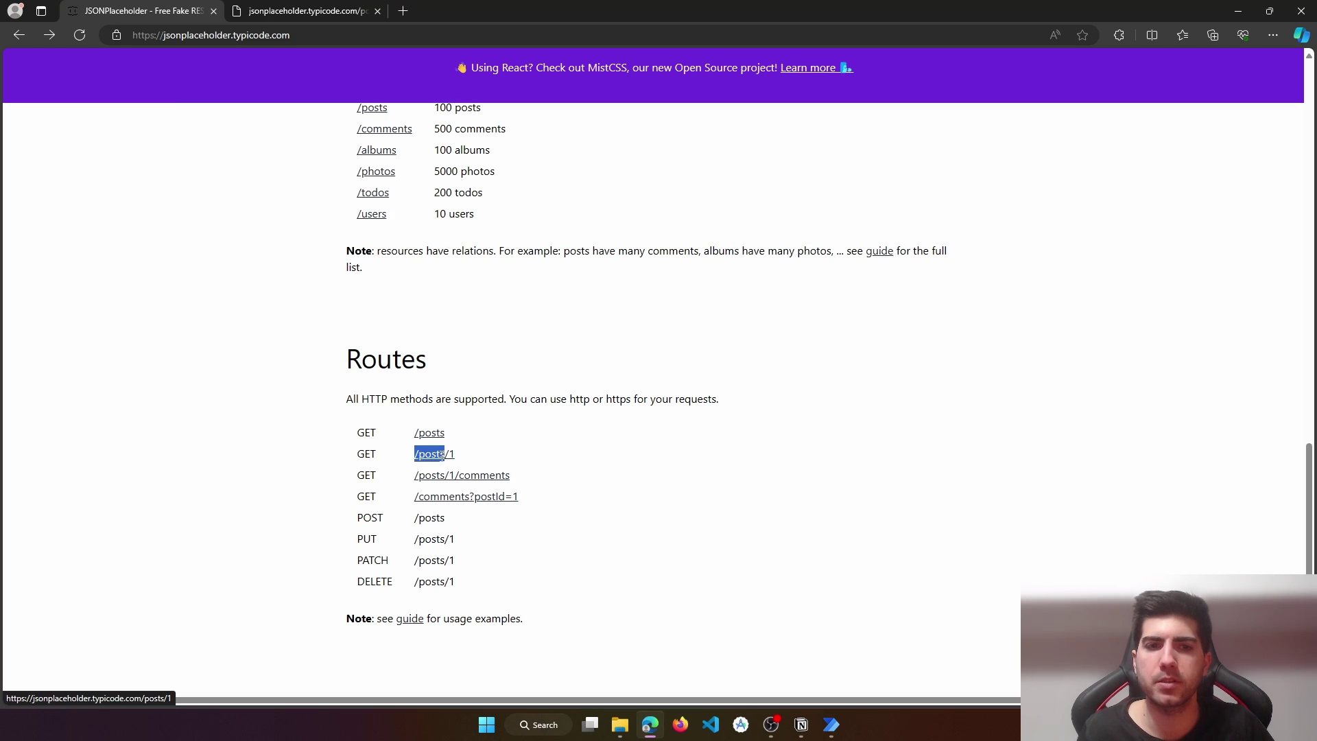
{"action": "left_click", "coordinate": [516, 466]}
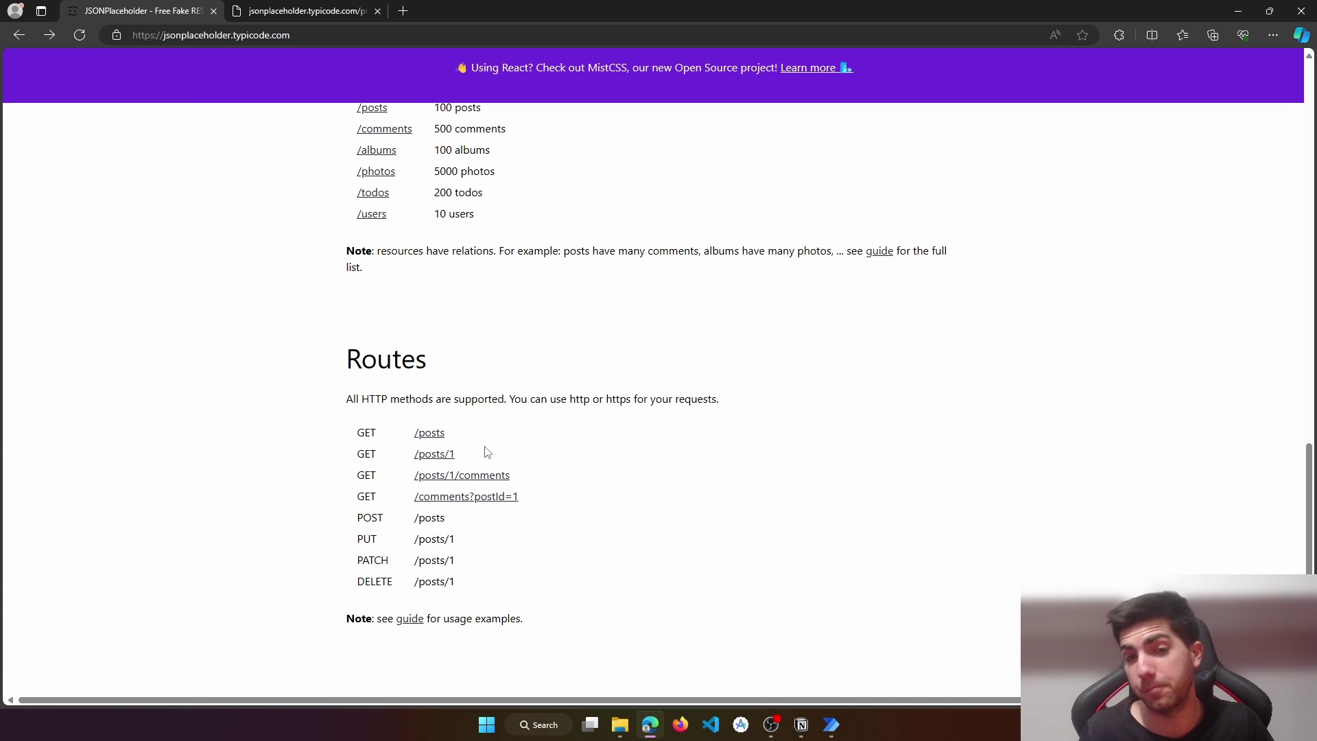
{"action": "left_click", "coordinate": [1235, 11]}
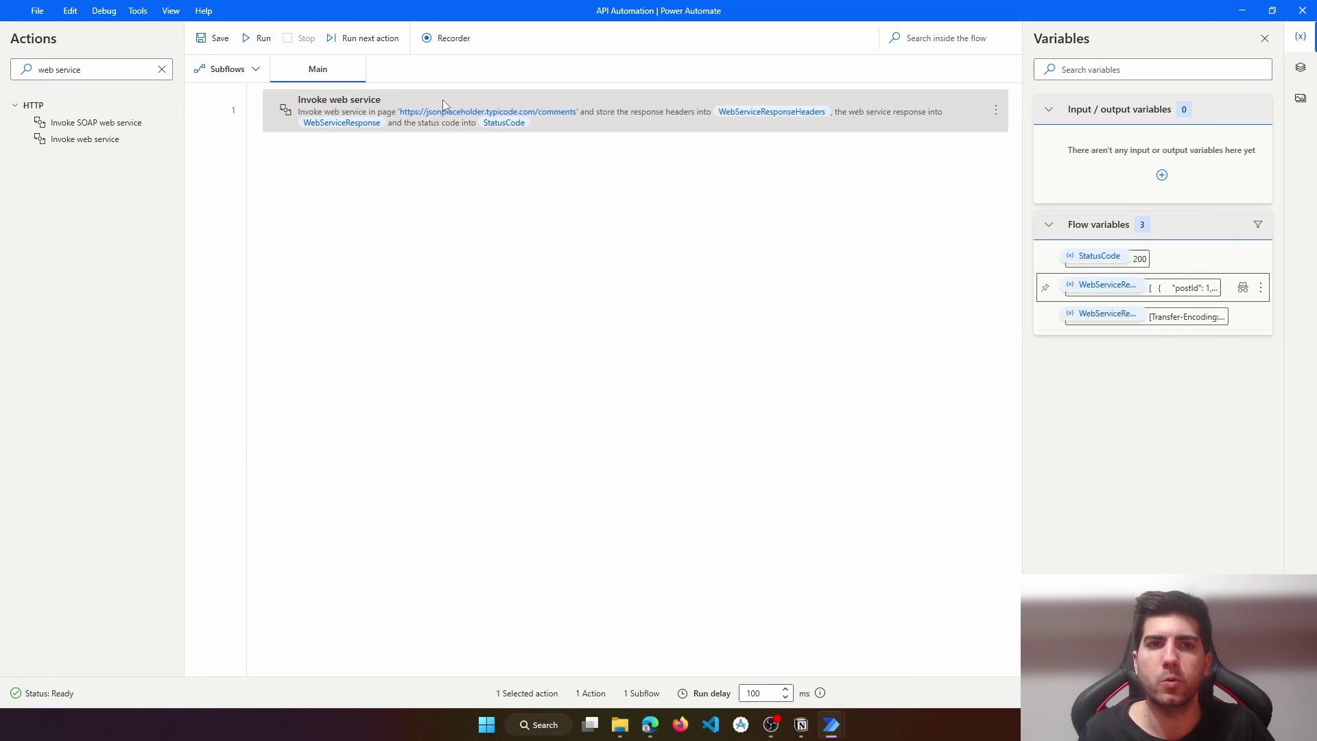
Change the action's URL from comments to posts/2 and save it
{"action": "double_click", "coordinate": [575, 109]}
{"action": "double_click", "coordinate": [706, 176]}
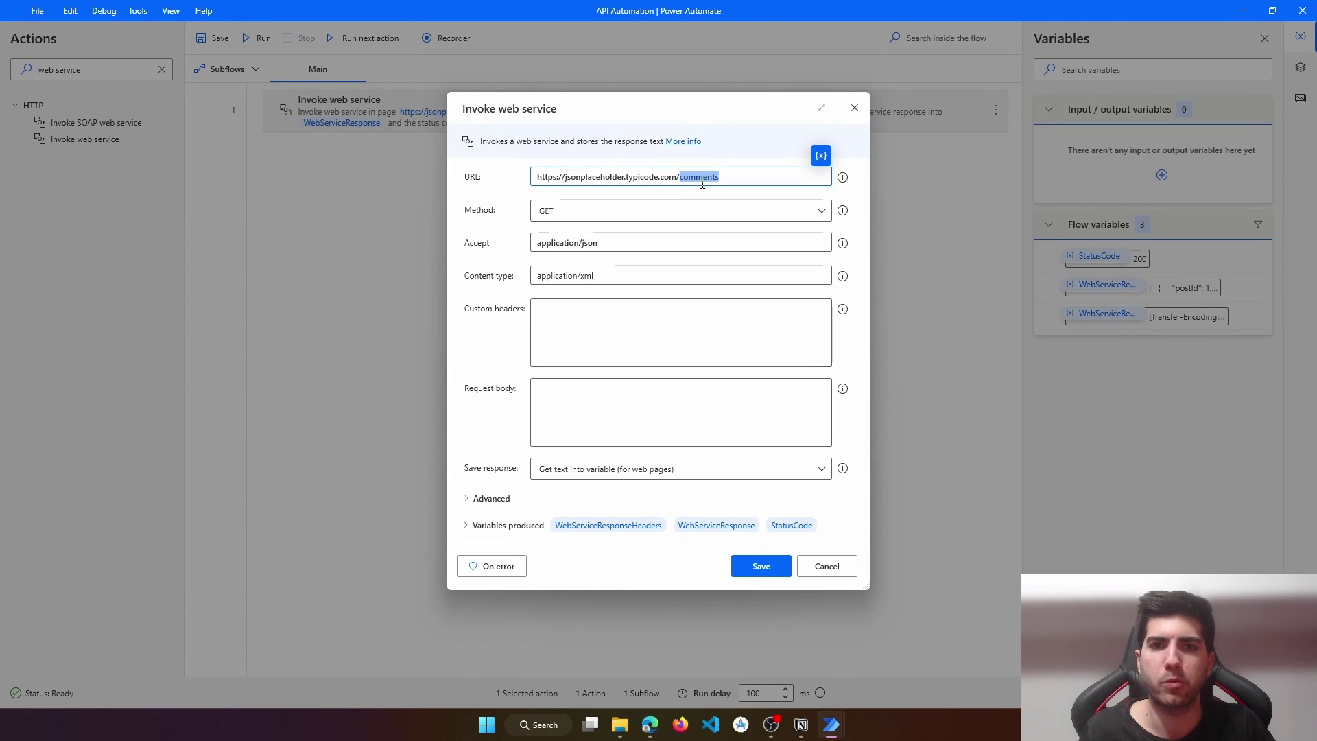
{"action": "type", "text": "post"}
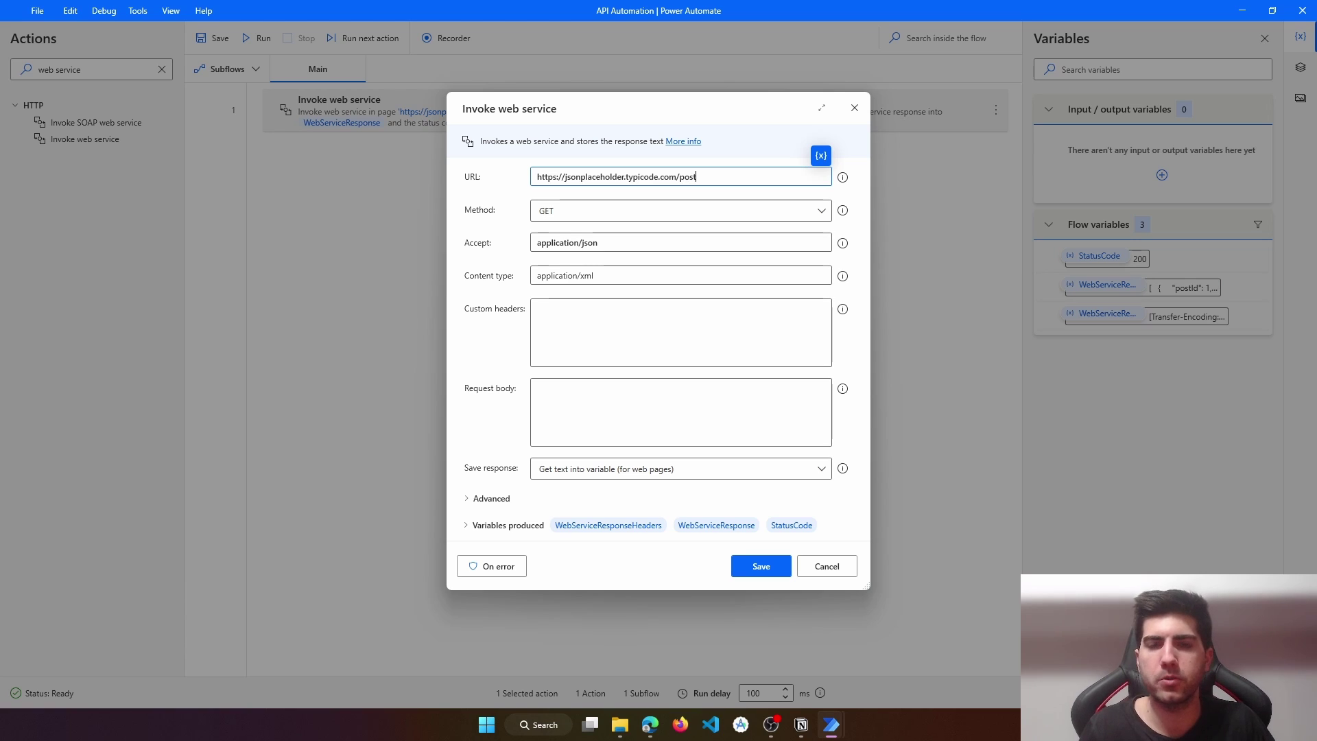
{"action": "type", "text": "s/2"}
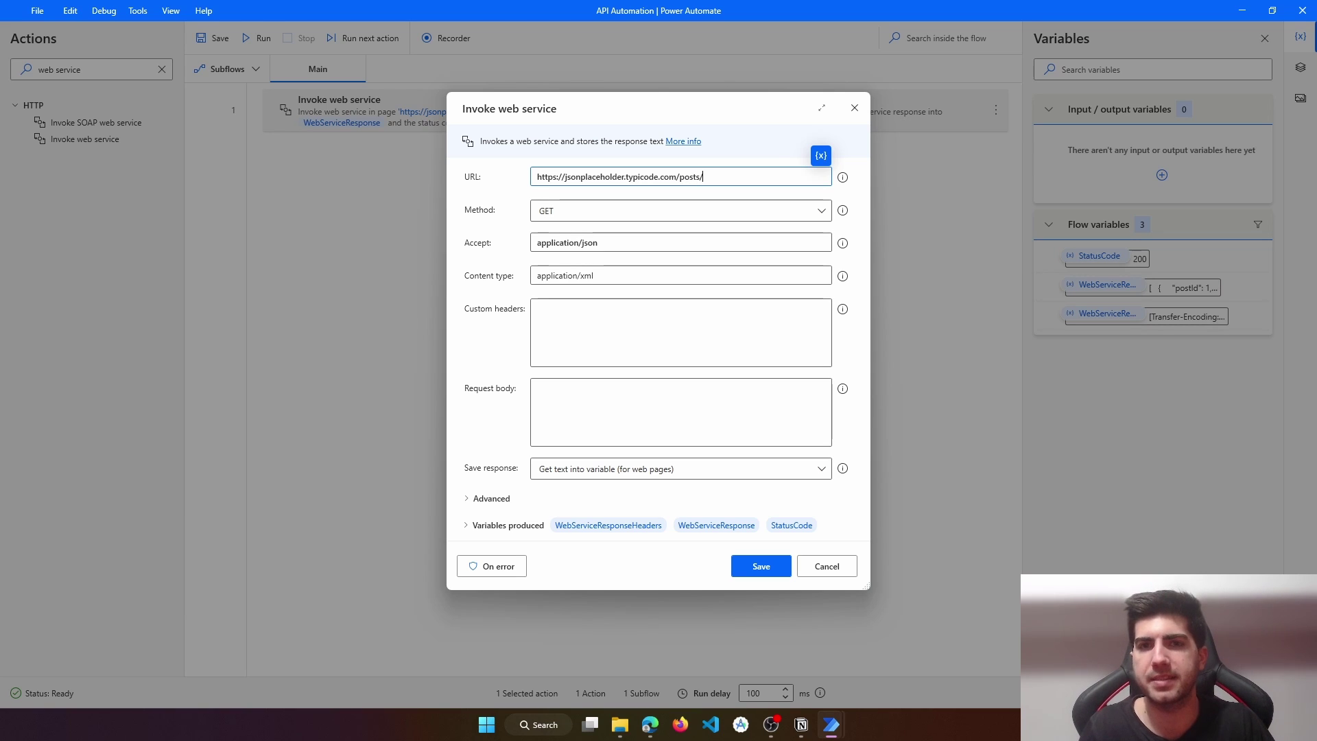
{"action": "left_click", "coordinate": [761, 566]}
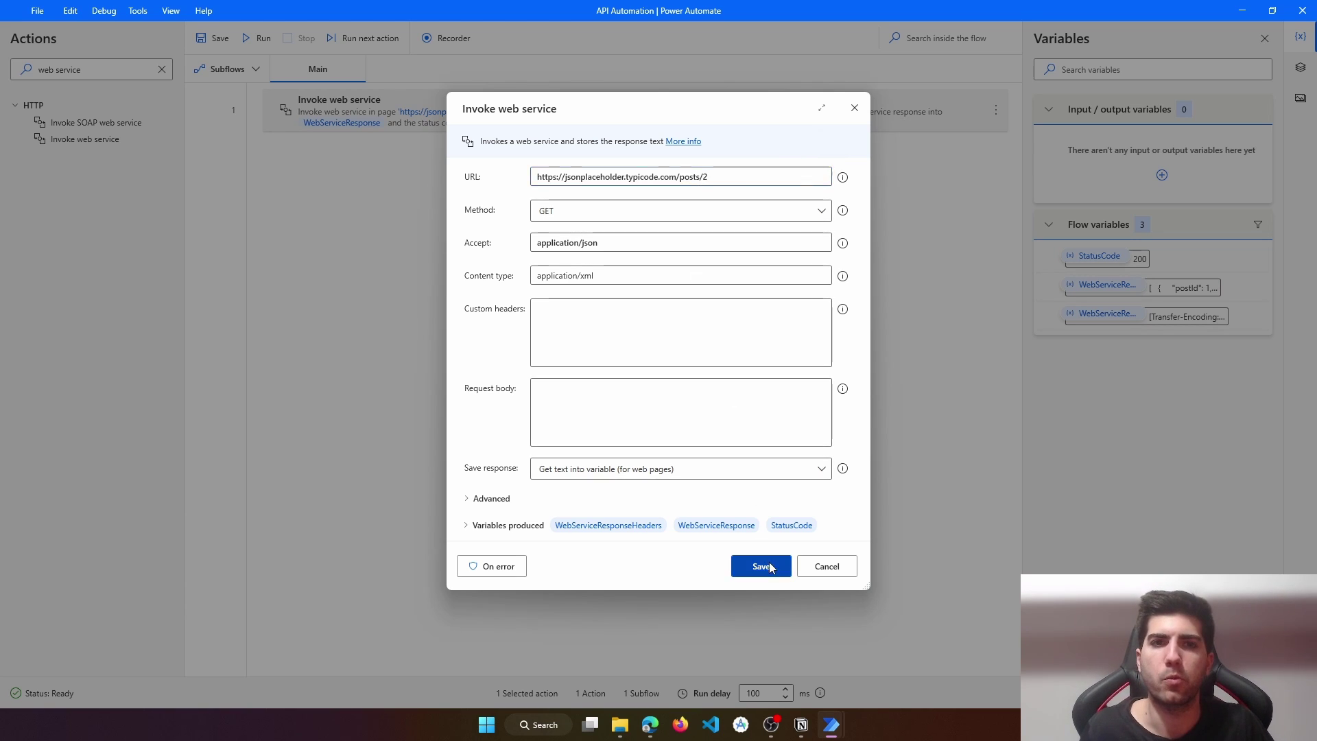
Run the flow and confirm WebServiceResponse returns the post with id 2
{"action": "left_click", "coordinate": [259, 39]}
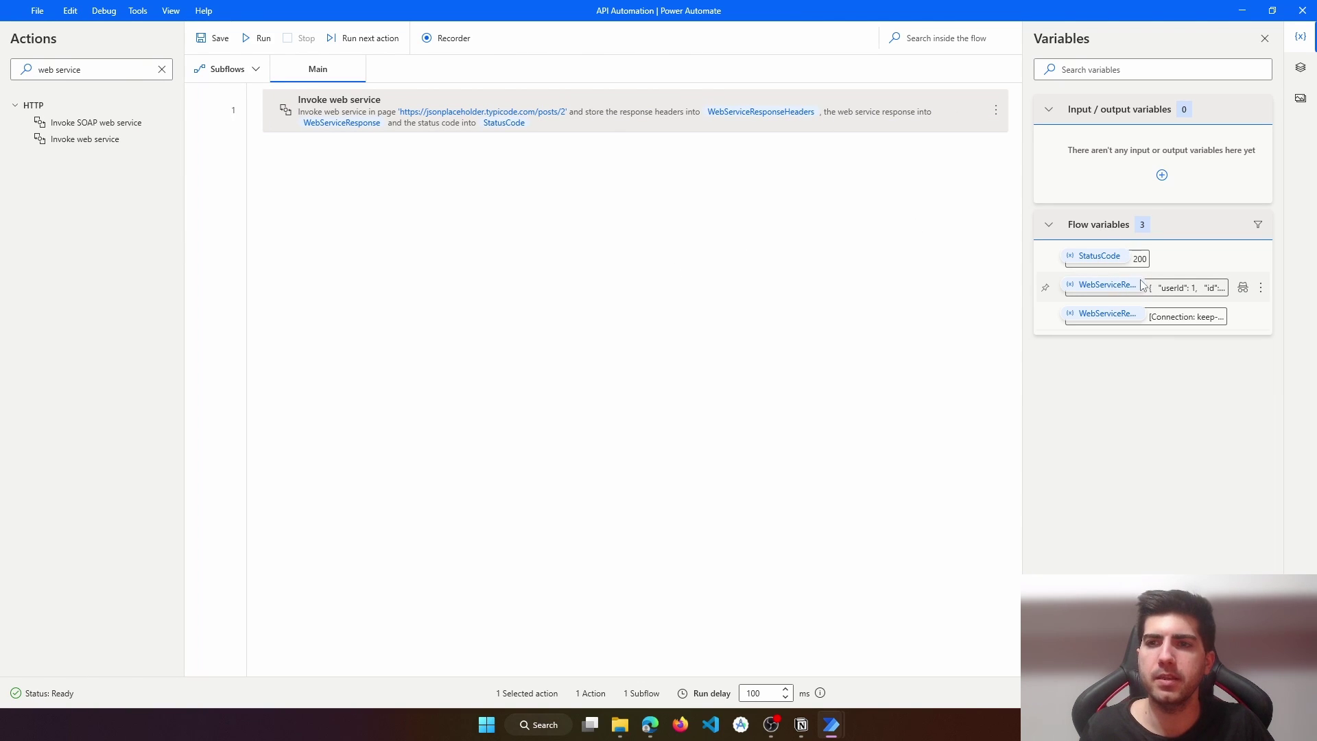
{"action": "double_click", "coordinate": [1170, 288]}
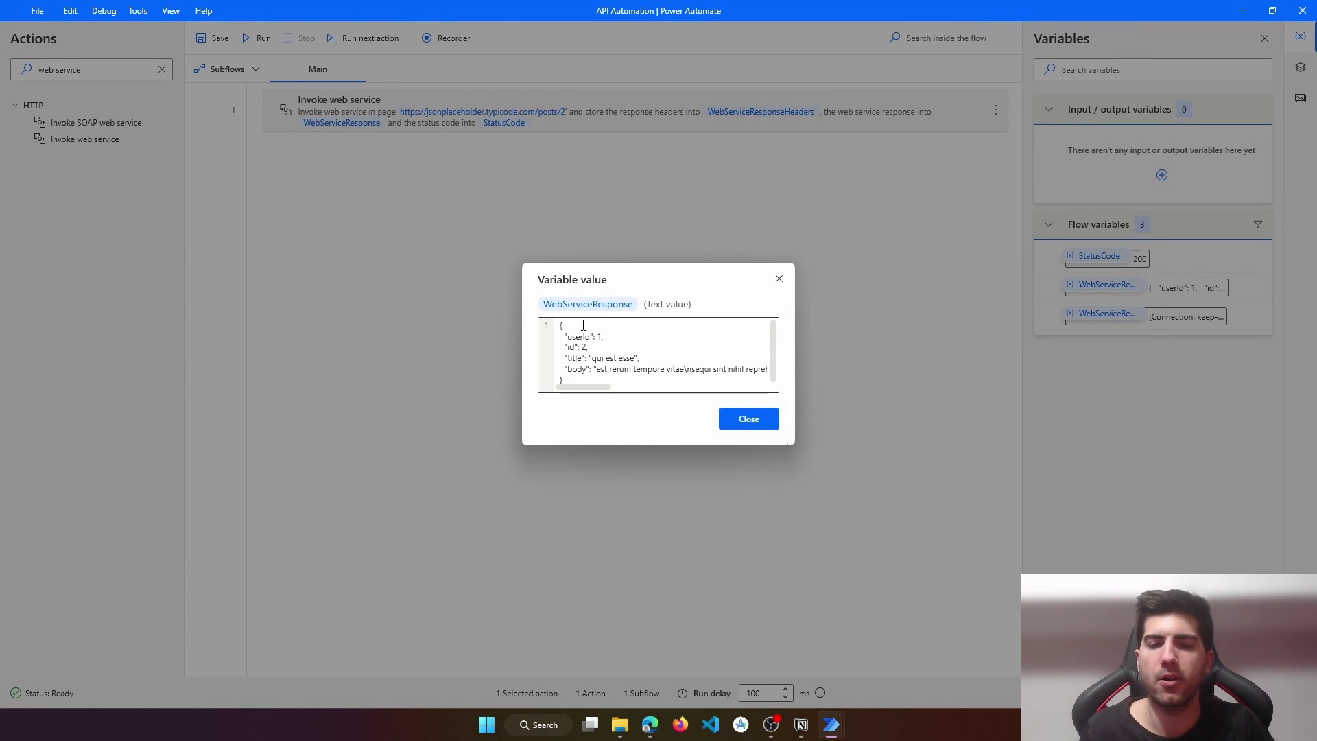
{"action": "scroll", "coordinate": [588, 347], "scroll_direction": "down", "scroll_amount": 1}
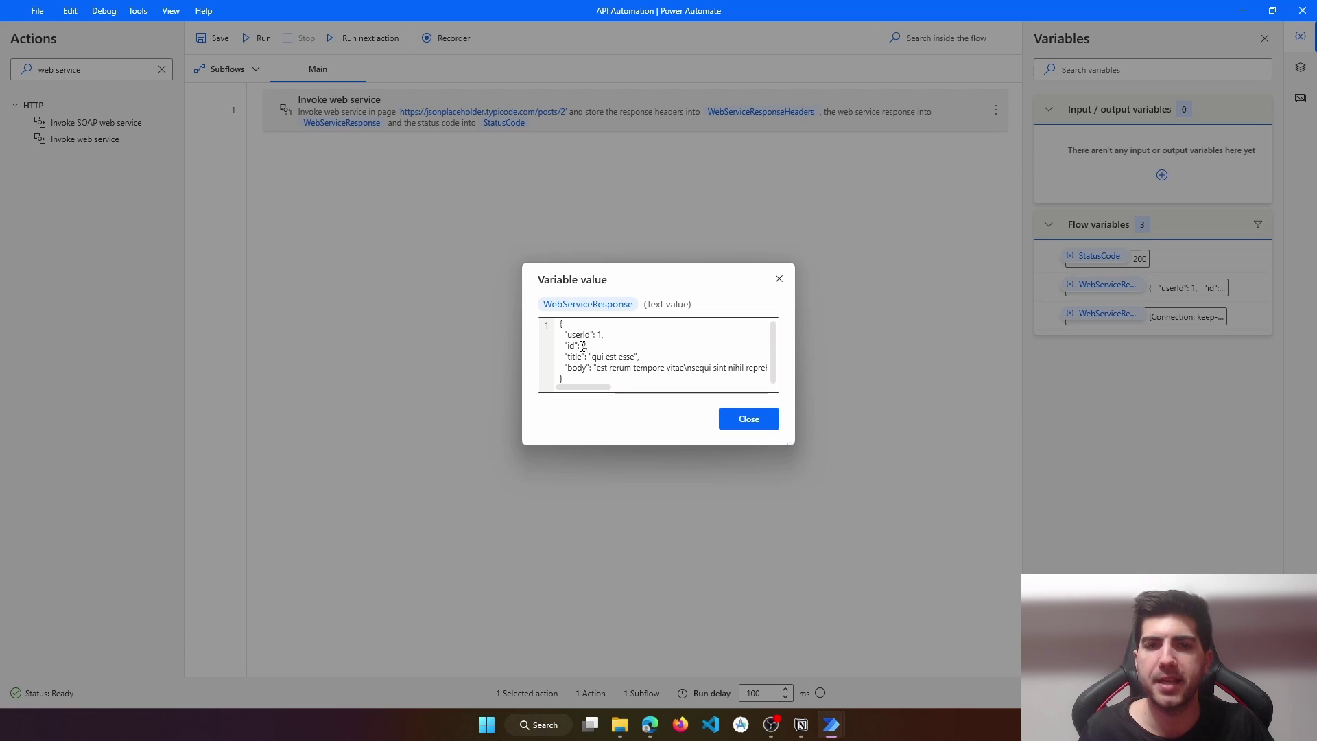
{"action": "double_click", "coordinate": [583, 347]}
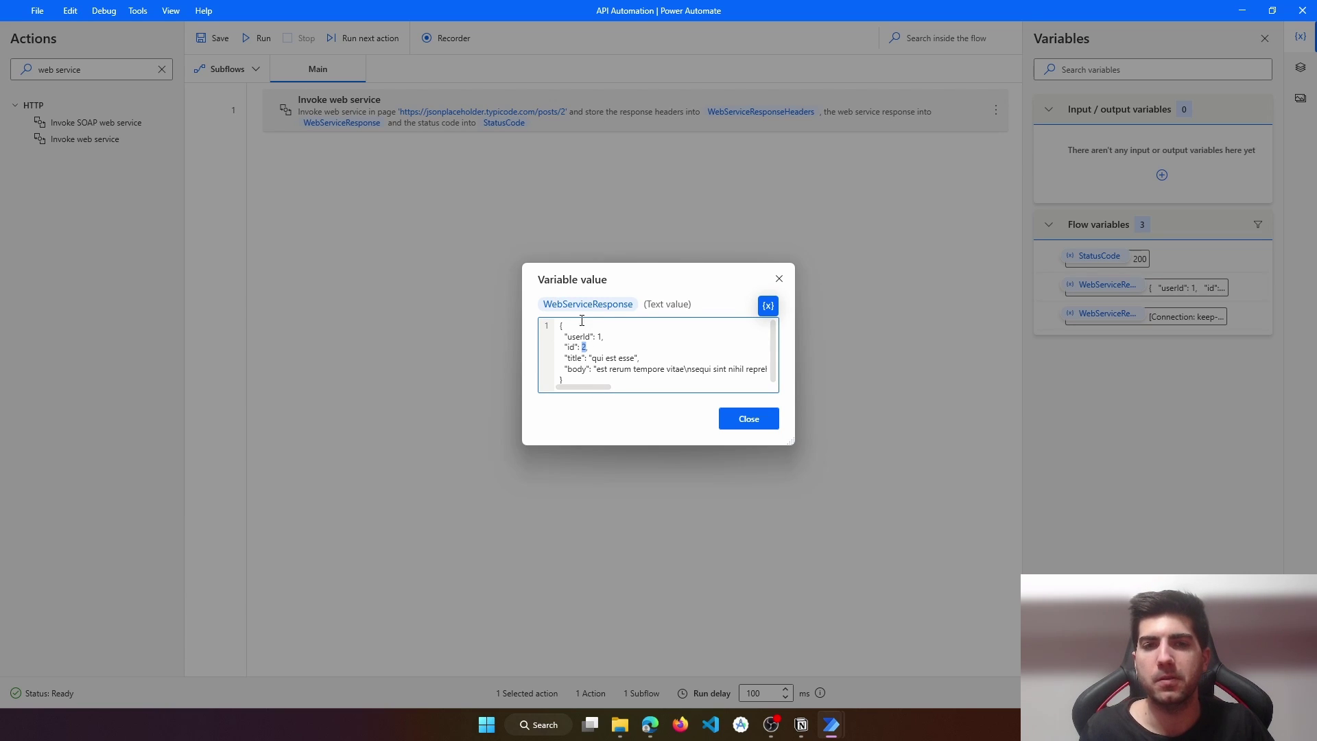
{"action": "left_click", "coordinate": [761, 419]}
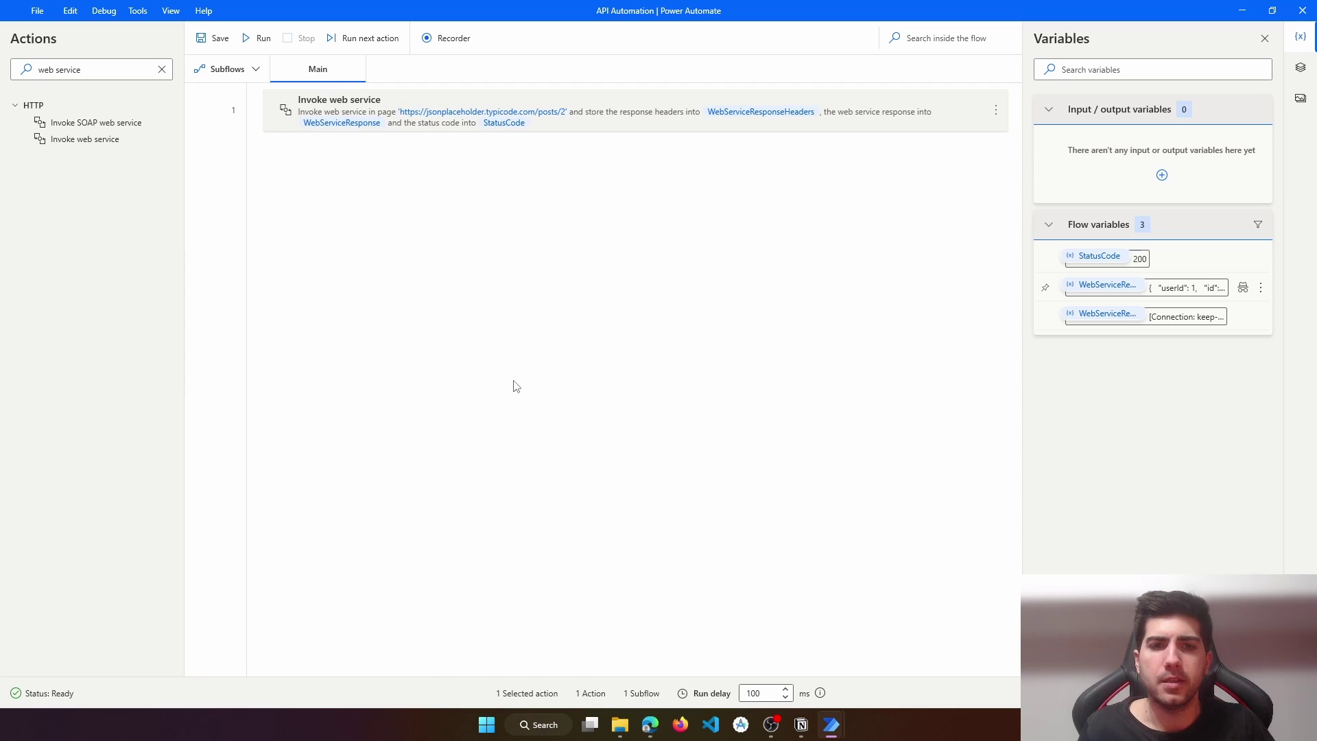
{"action": "key", "text": "alt+Tab"}
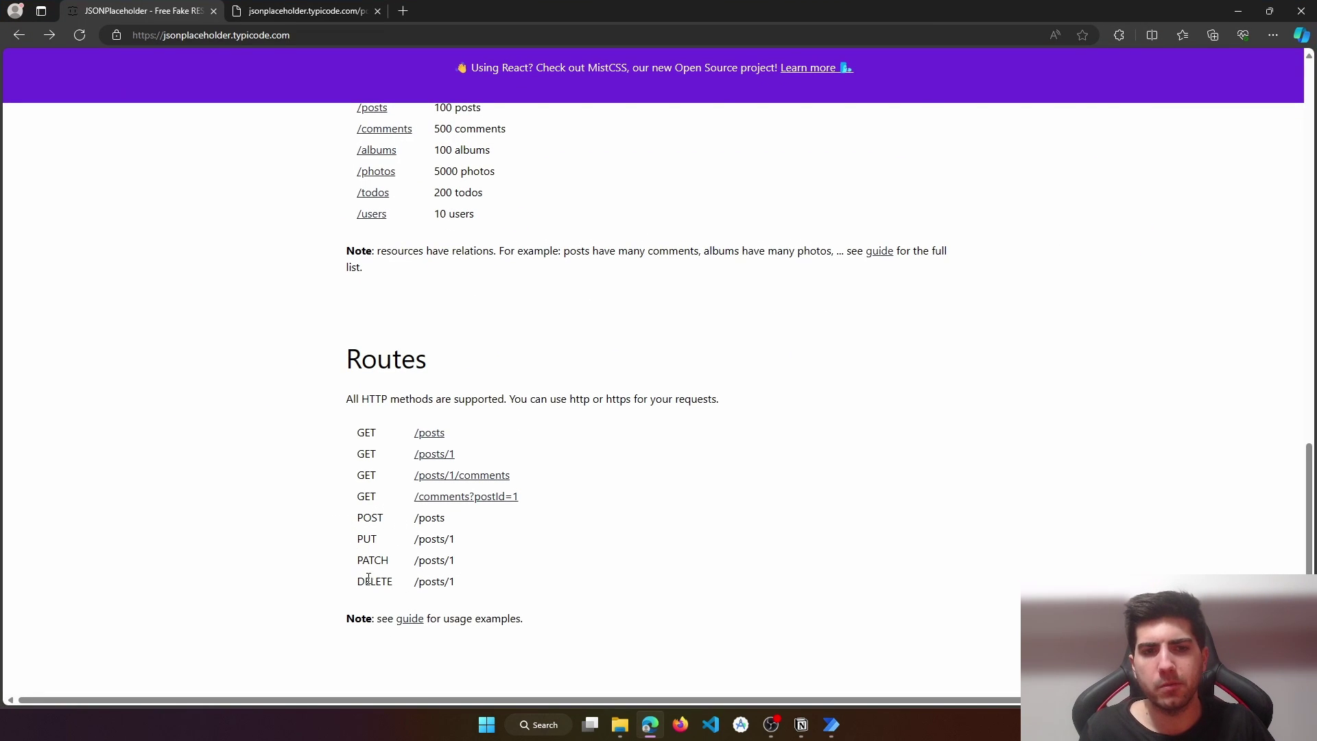
{"action": "left_click_drag", "start_coordinate": [363, 520], "coordinate": [414, 526]}
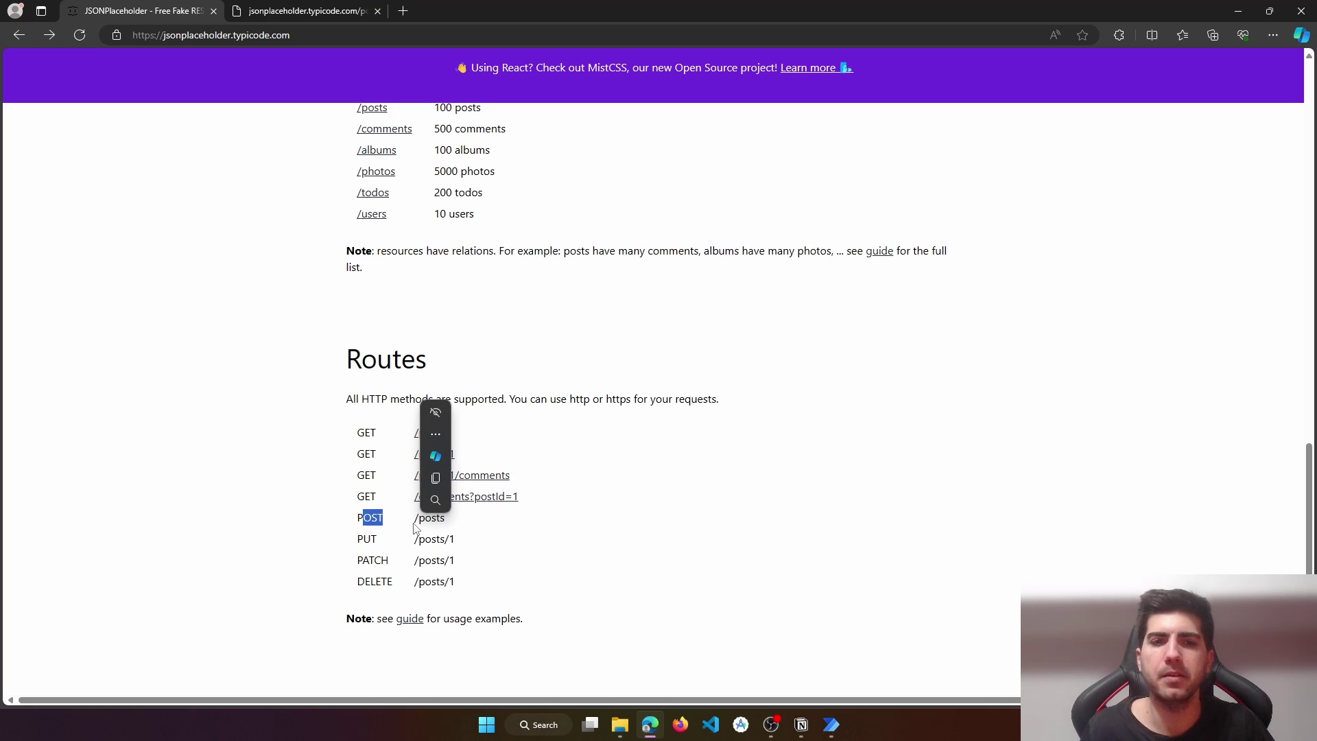
{"action": "left_click_drag", "start_coordinate": [413, 527], "coordinate": [452, 530]}
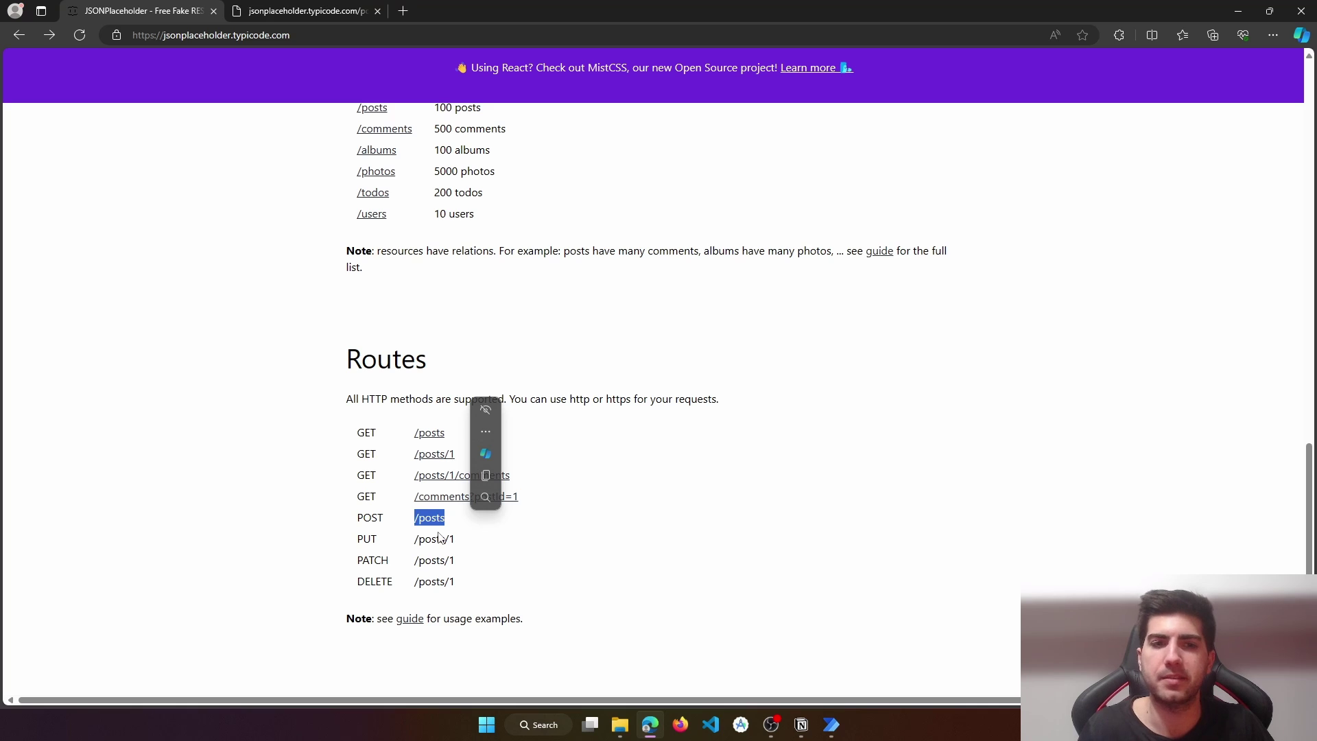
{"action": "key", "text": "alt+Tab"}
{"action": "left_click", "coordinate": [430, 123]}
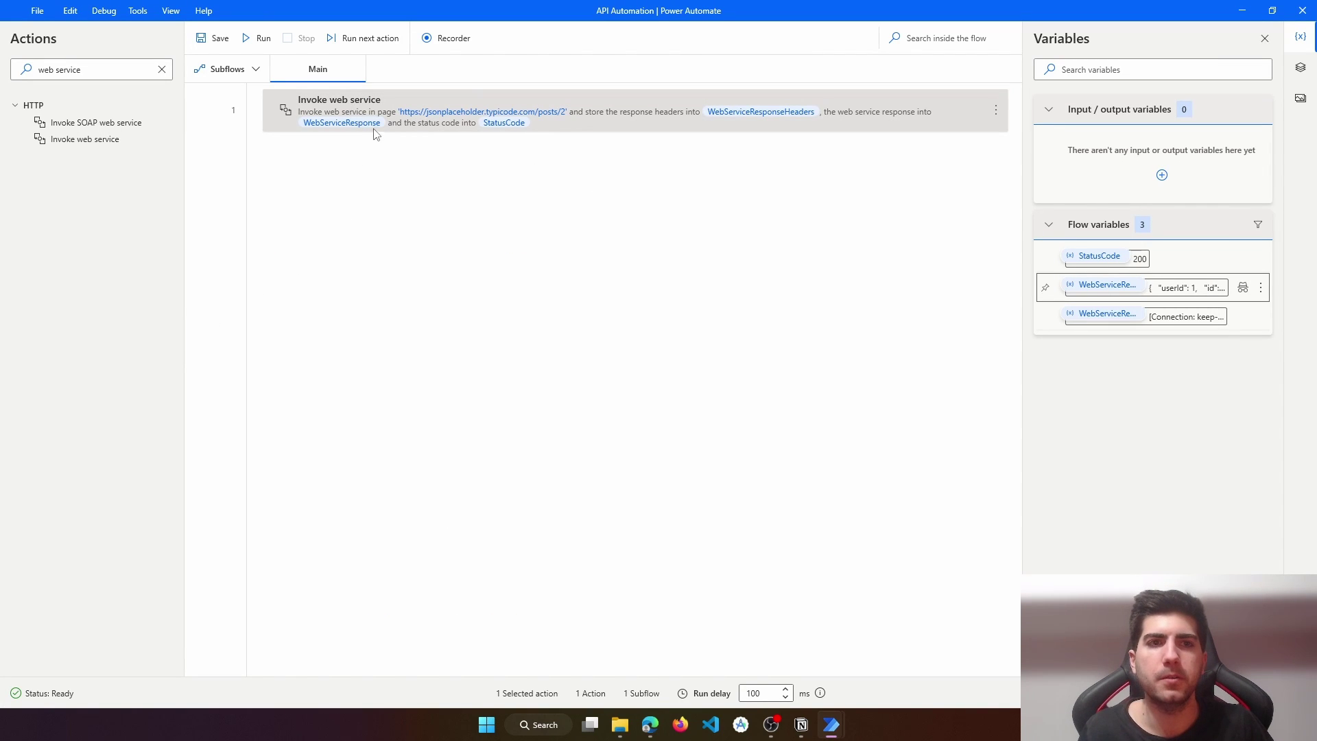
Disable the first web service action and add a second Invoke web service action below it
{"action": "right_click", "coordinate": [371, 104]}
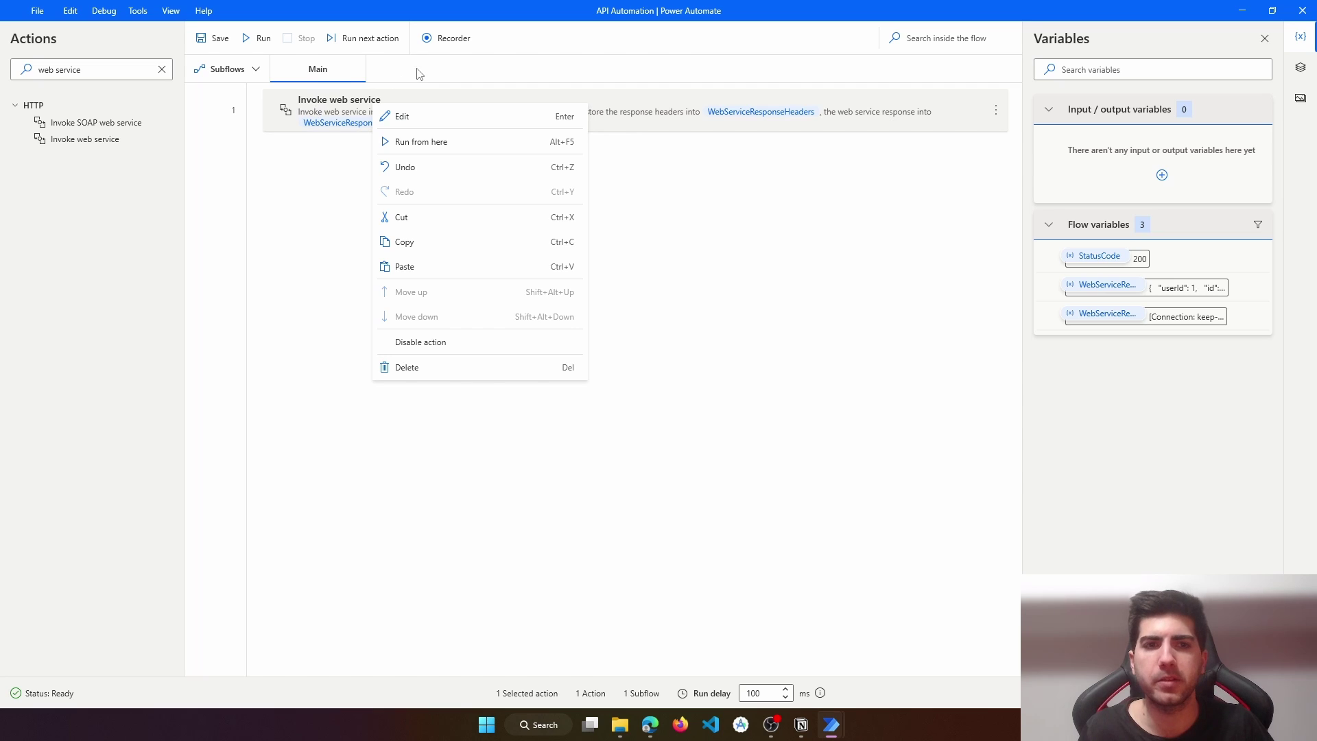
{"action": "left_click", "coordinate": [432, 342]}
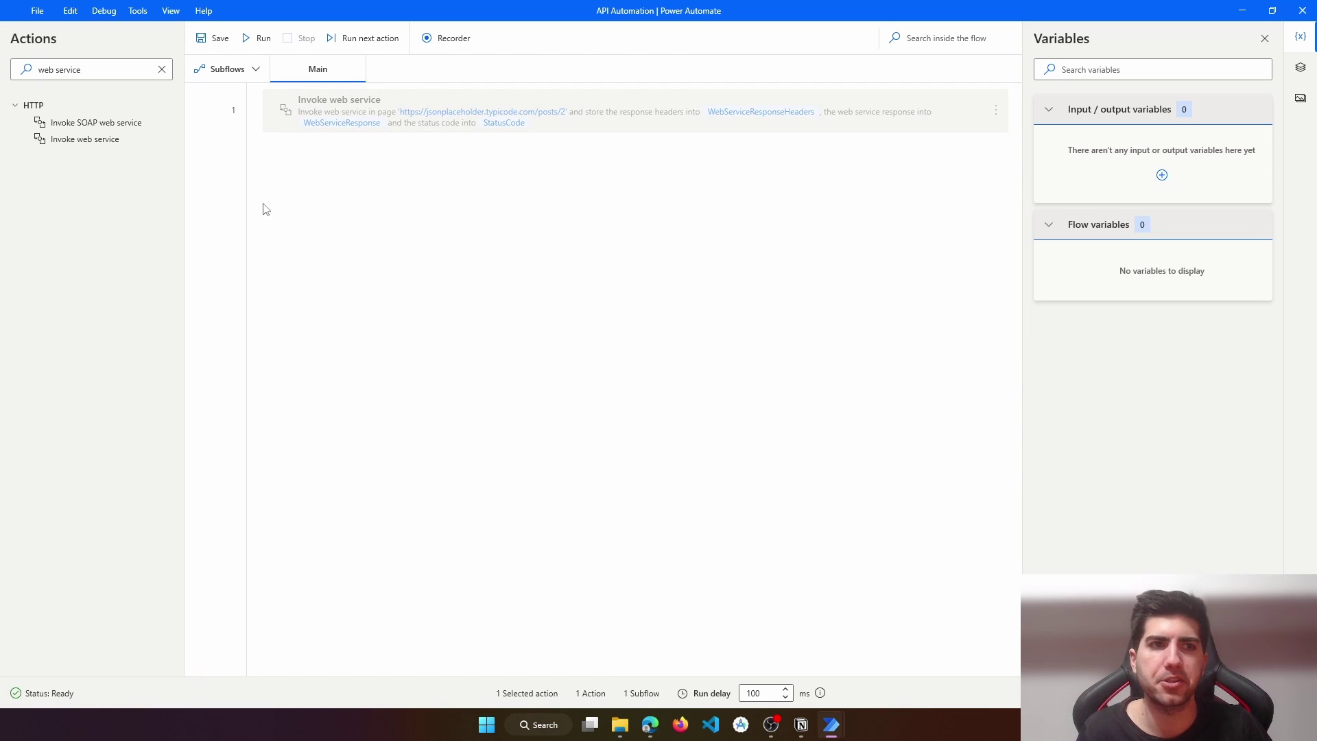
{"action": "left_click_drag", "start_coordinate": [54, 142], "coordinate": [444, 167]}
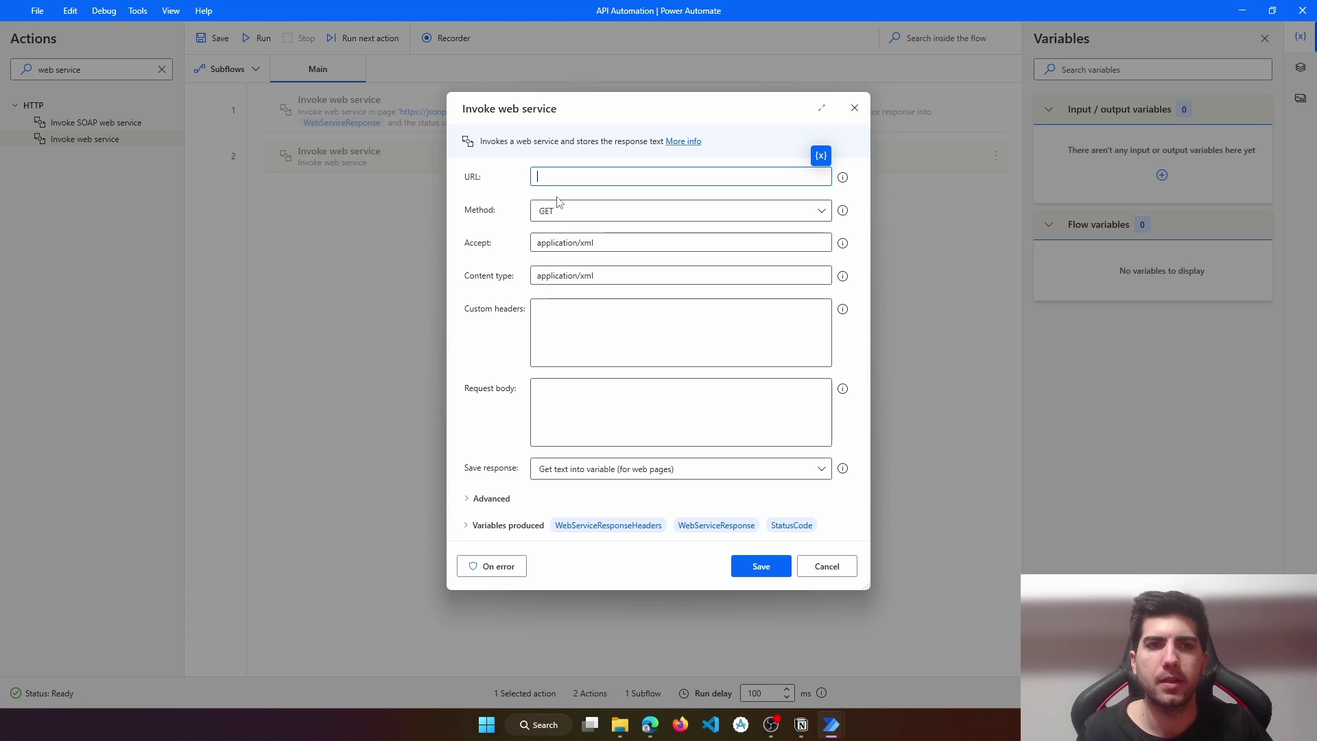
Copy the JSONPlaceholder site address from the browser into the URL, then type 'post'
{"action": "key", "text": "alt+Tab"}
{"action": "left_click", "coordinate": [302, 34]}
{"action": "key", "text": "alt+Tab"}
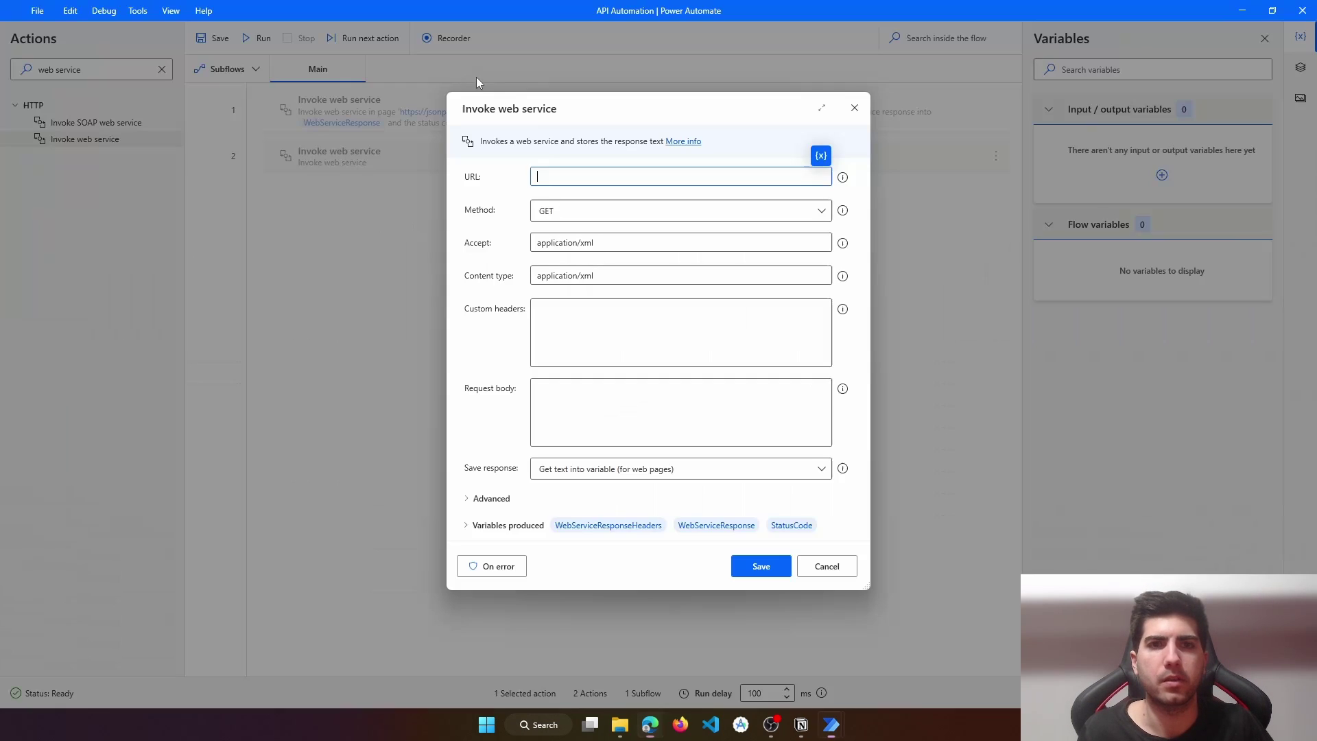
{"action": "type", "text": "https://jsonplaceholder.typicode.com/"}
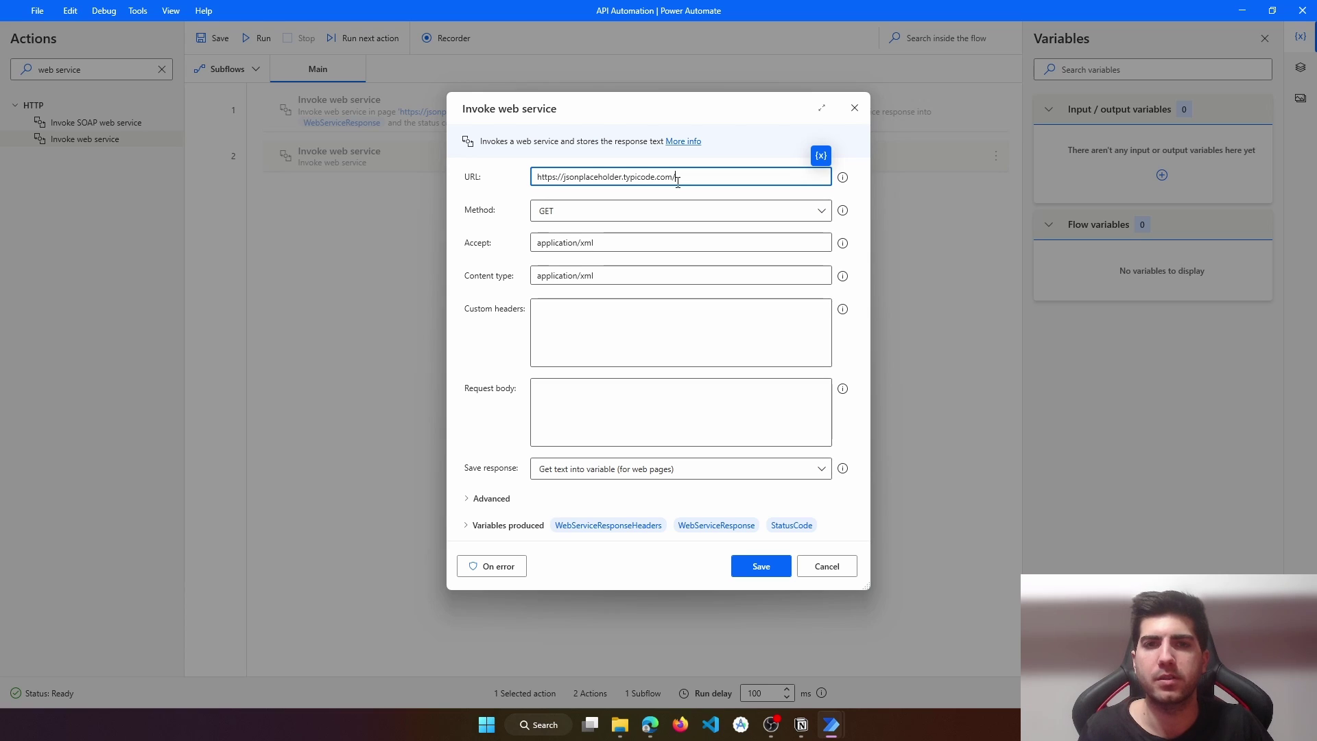
{"action": "type", "text": "pos"}
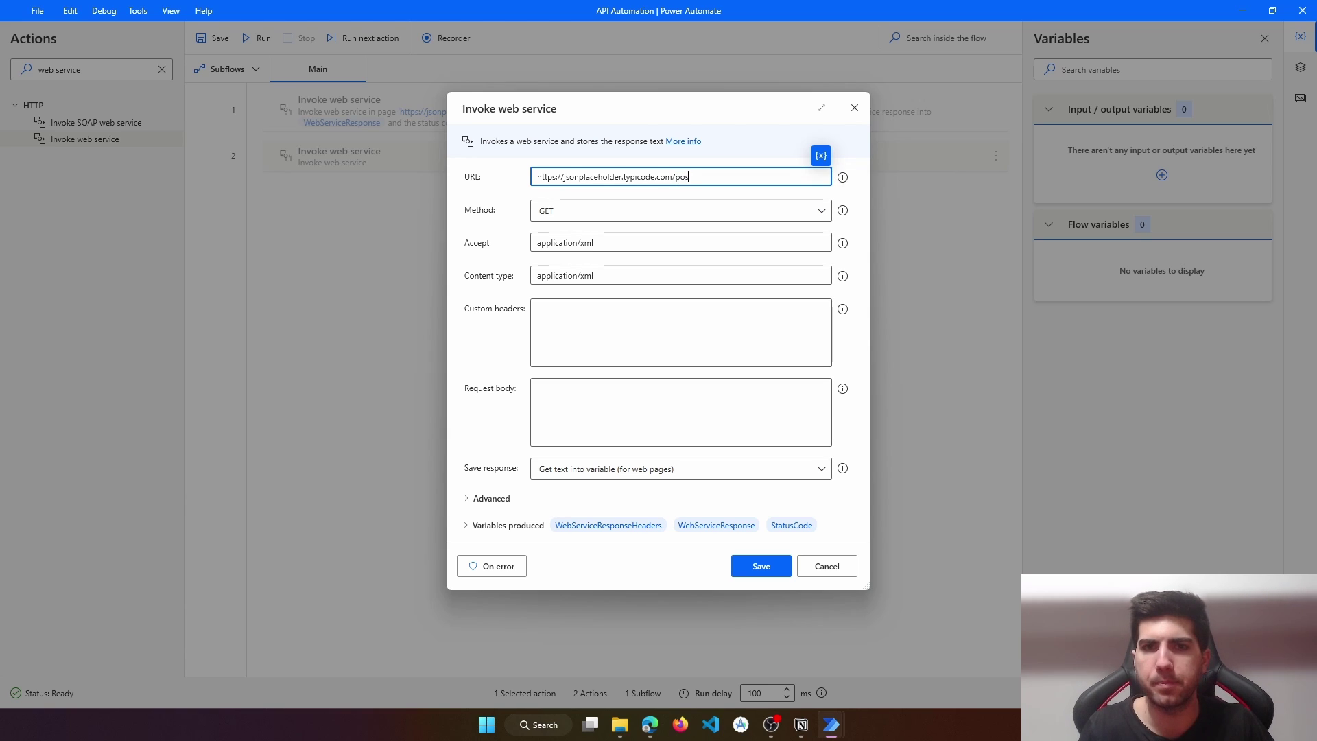